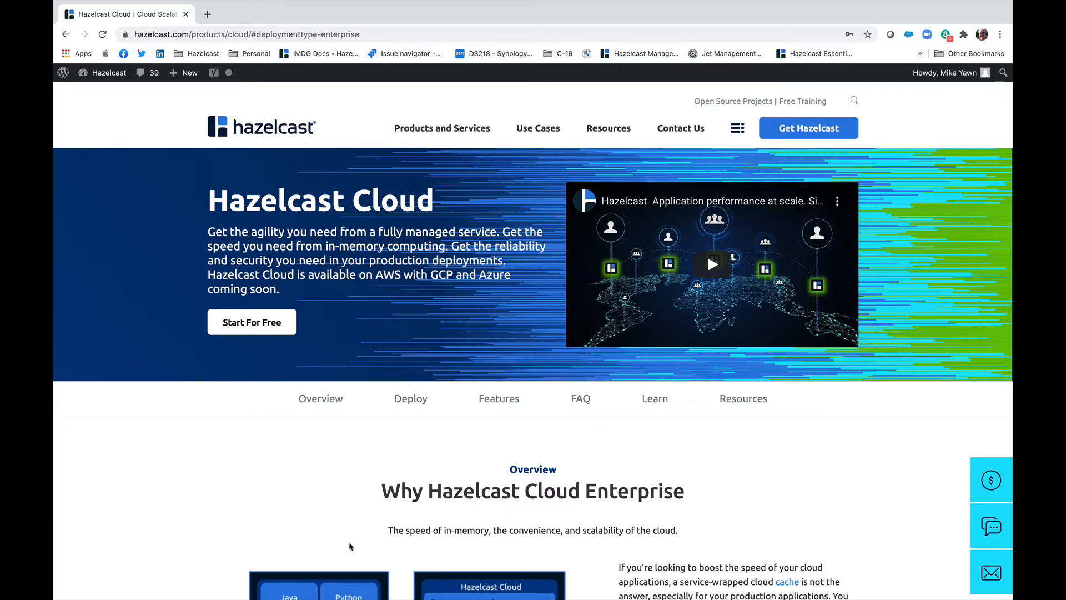
Review the Hazelcast Cloud Starter and Hazelcast Cloud Enterprise deployment options on the product page
scroll(389, 541, "down", 6)
scroll(420, 538, "down", 8)
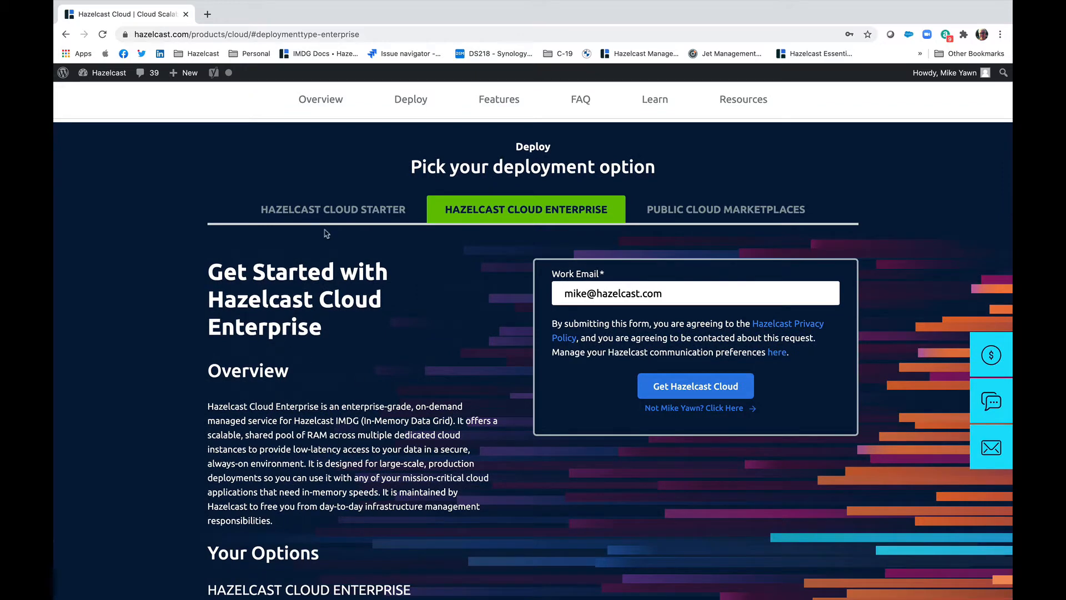
left_click(328, 211)
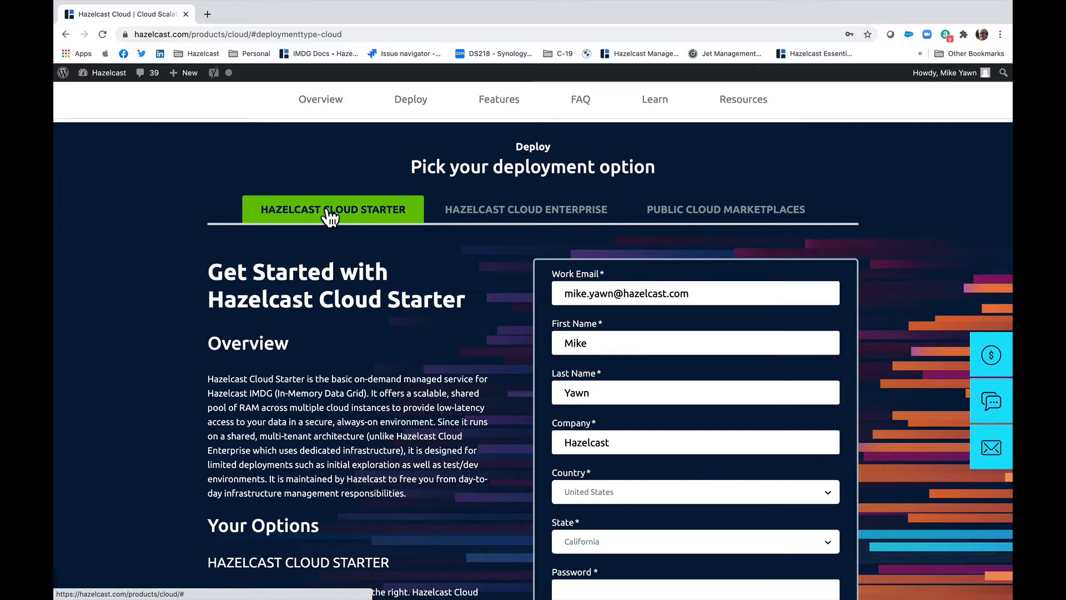
left_click(497, 217)
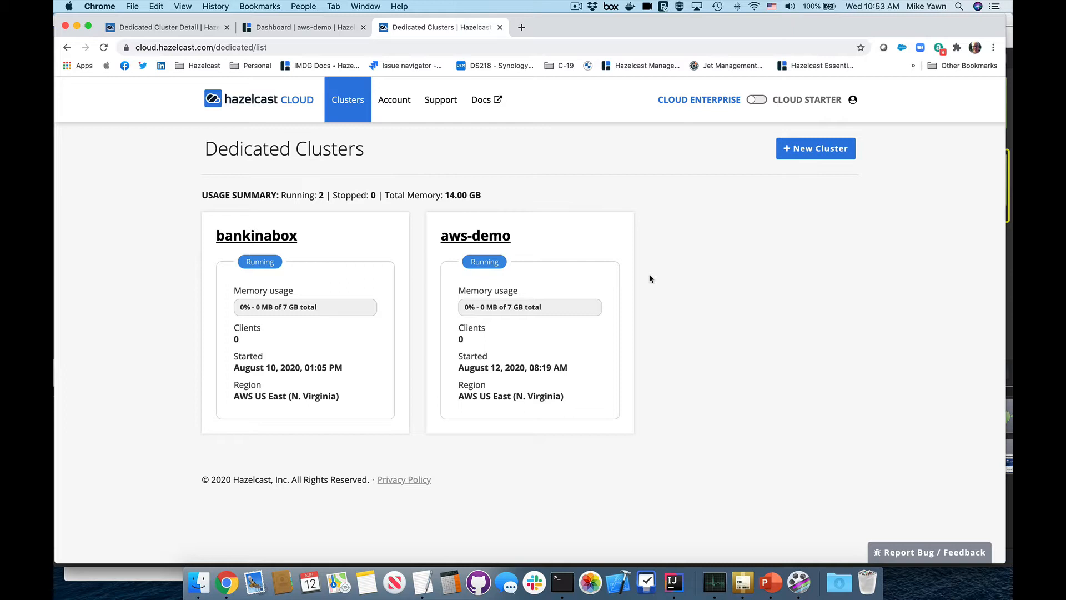
Start a new dedicated cluster named azure-demo with Microsoft Azure as the cloud provider
left_click(807, 156)
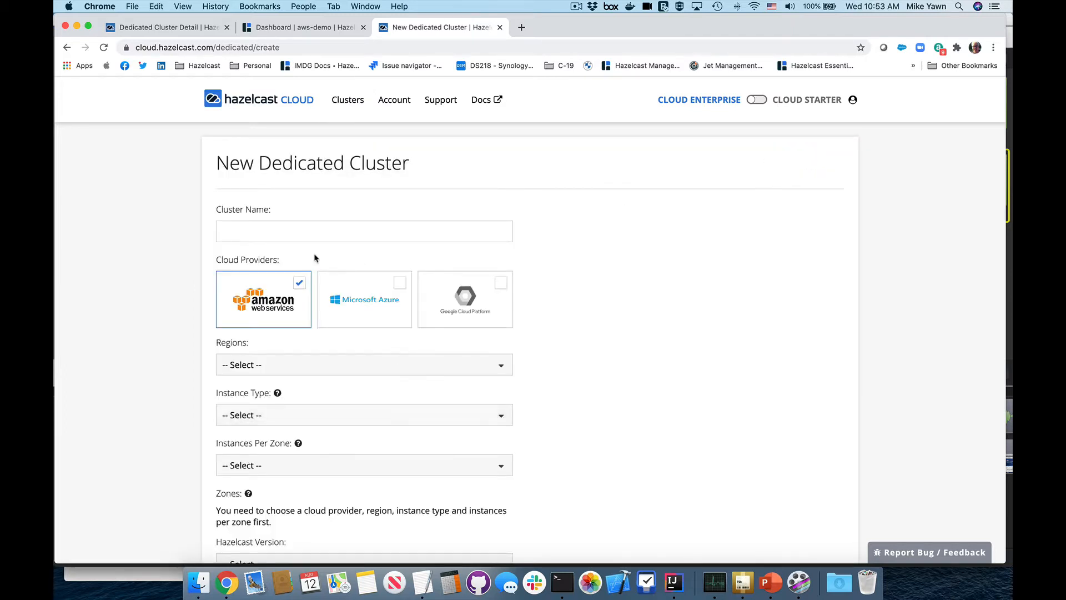
left_click(247, 227)
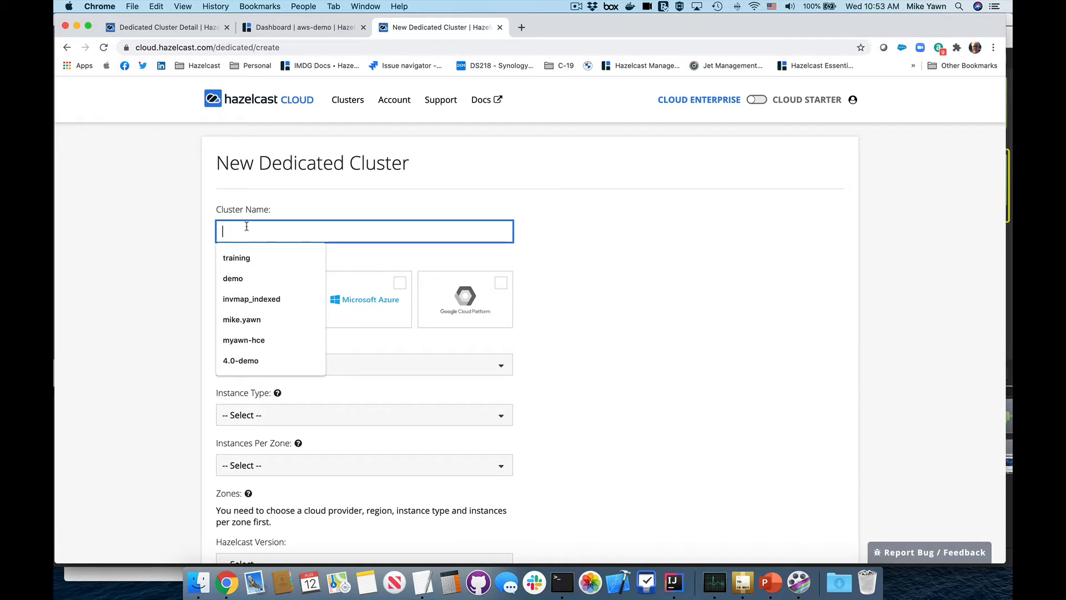
type("azure-demo")
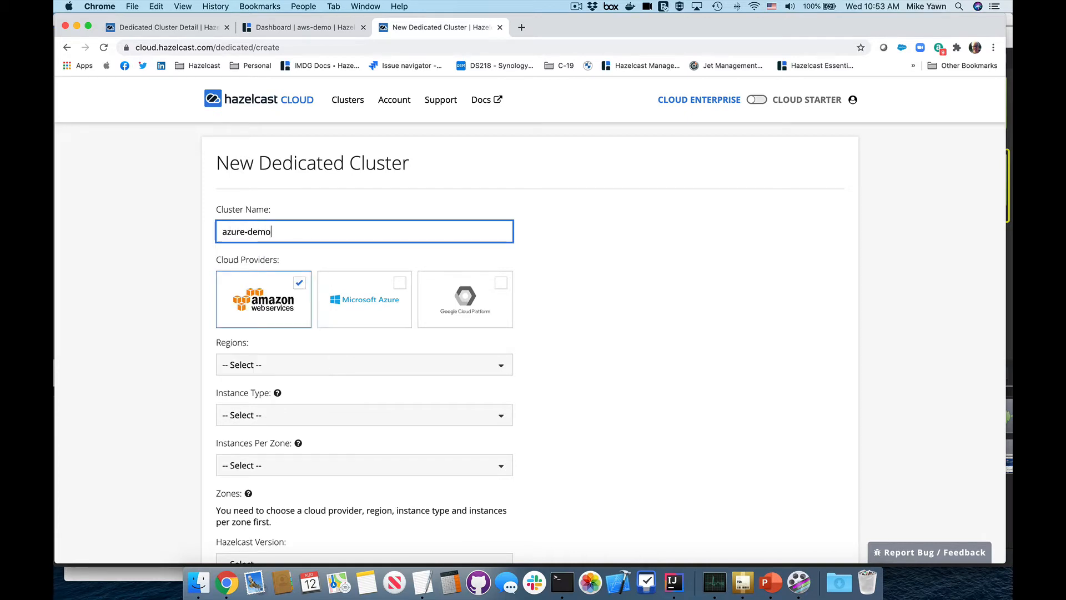
left_click(374, 295)
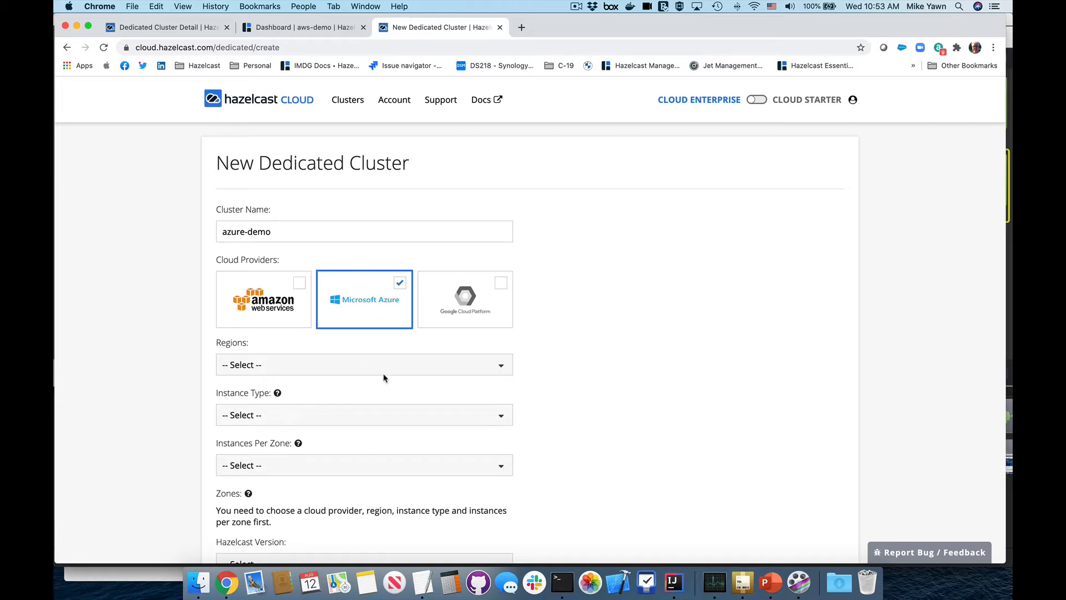
Set the cluster's region to East US and its instance type to Standard_E2_v3 with 13 GB memory and 2 CPU cores
left_click(418, 367)
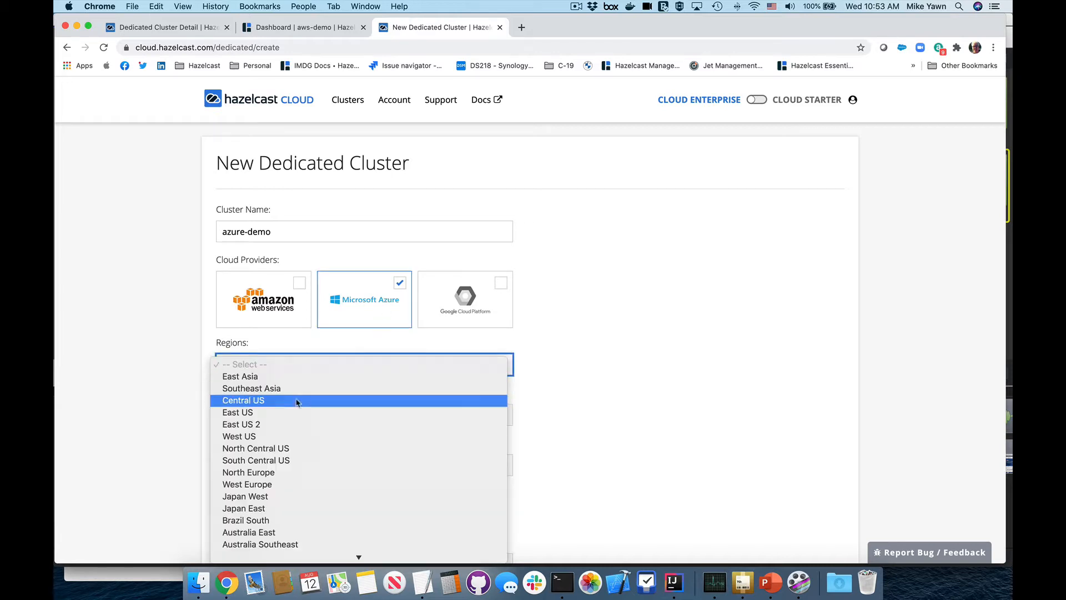
left_click(251, 415)
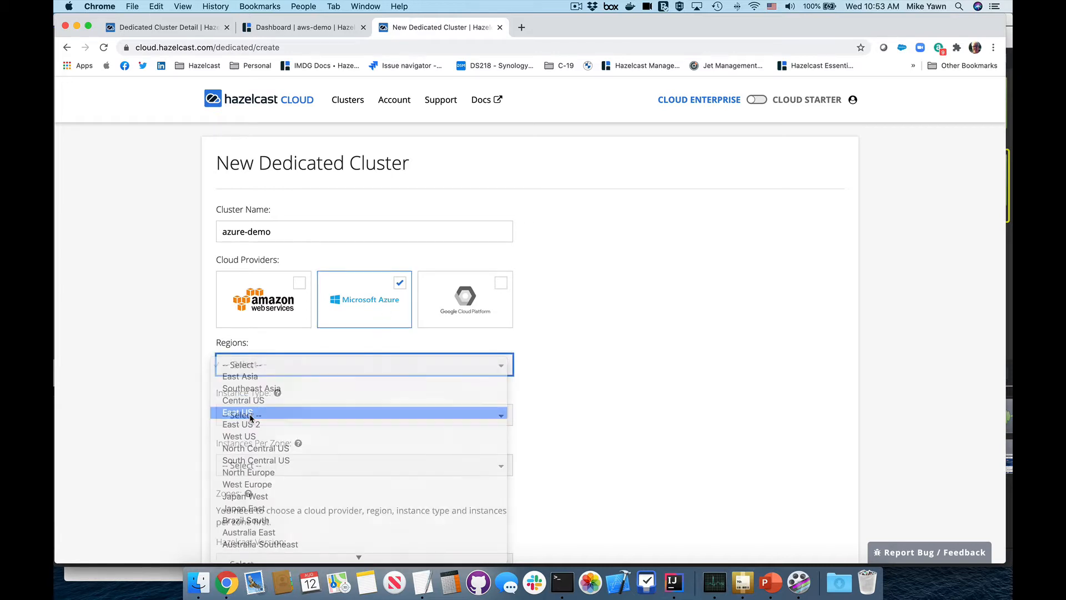
scroll(334, 438, "down", 3)
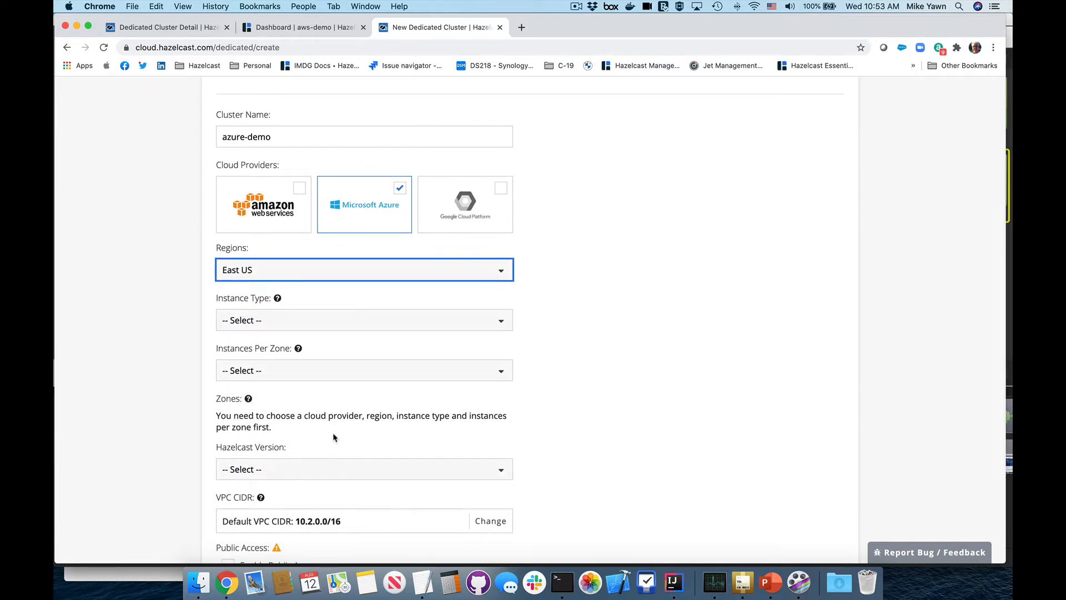
left_click(422, 323)
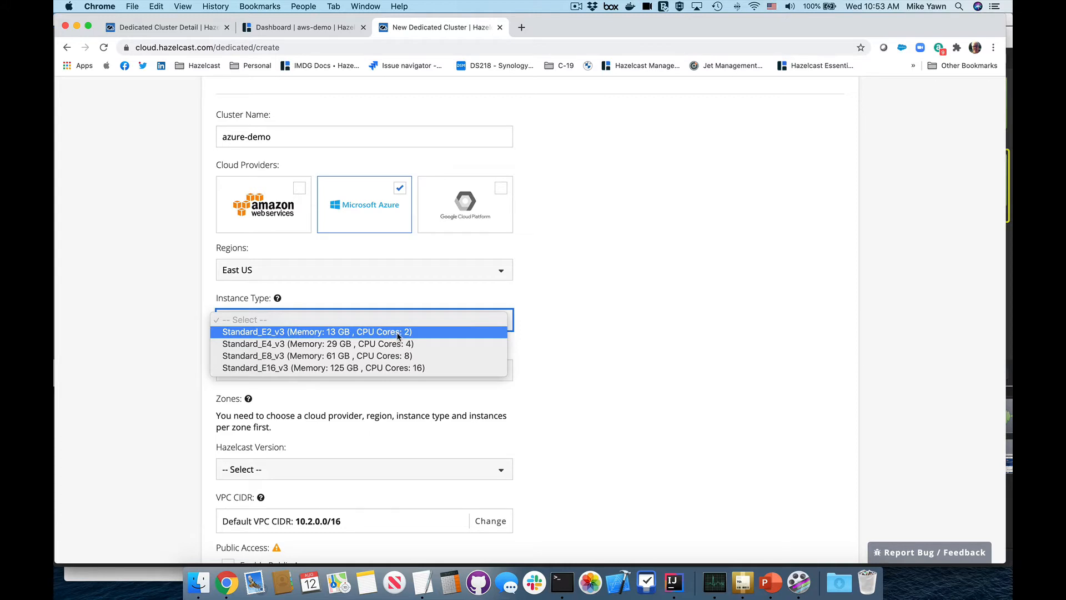
left_click(397, 332)
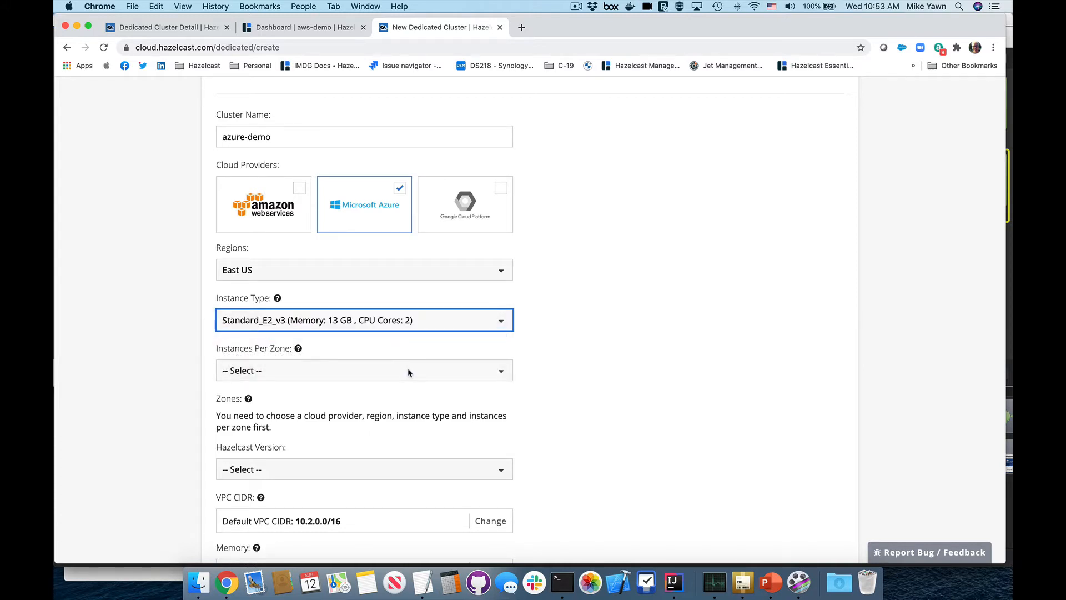
Set the cluster to 1 instance per zone and enable only zone 1
left_click(409, 372)
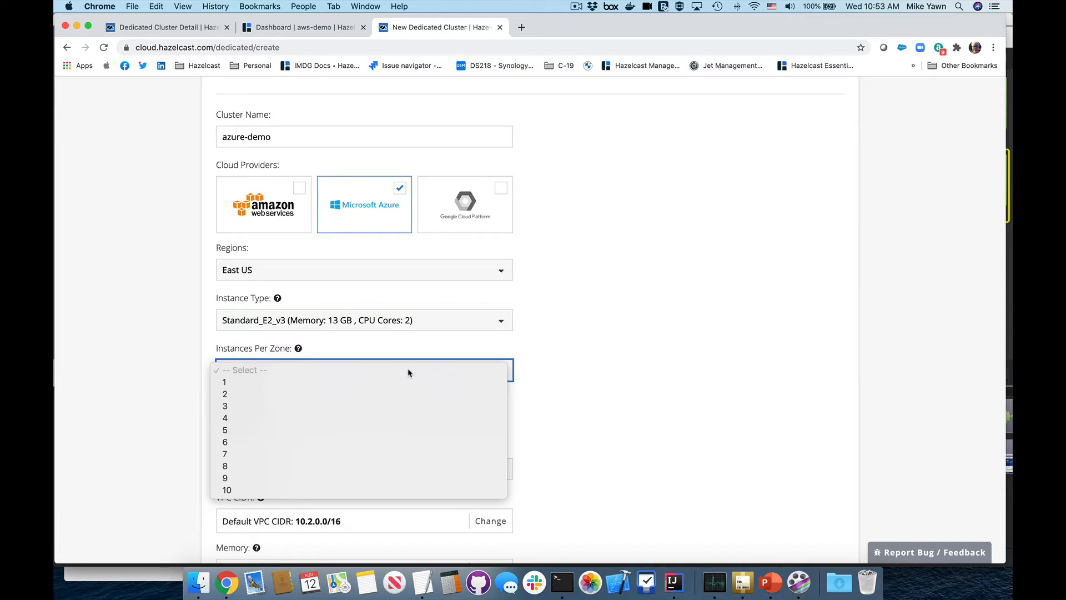
left_click(241, 383)
scroll(309, 420, "down", 2)
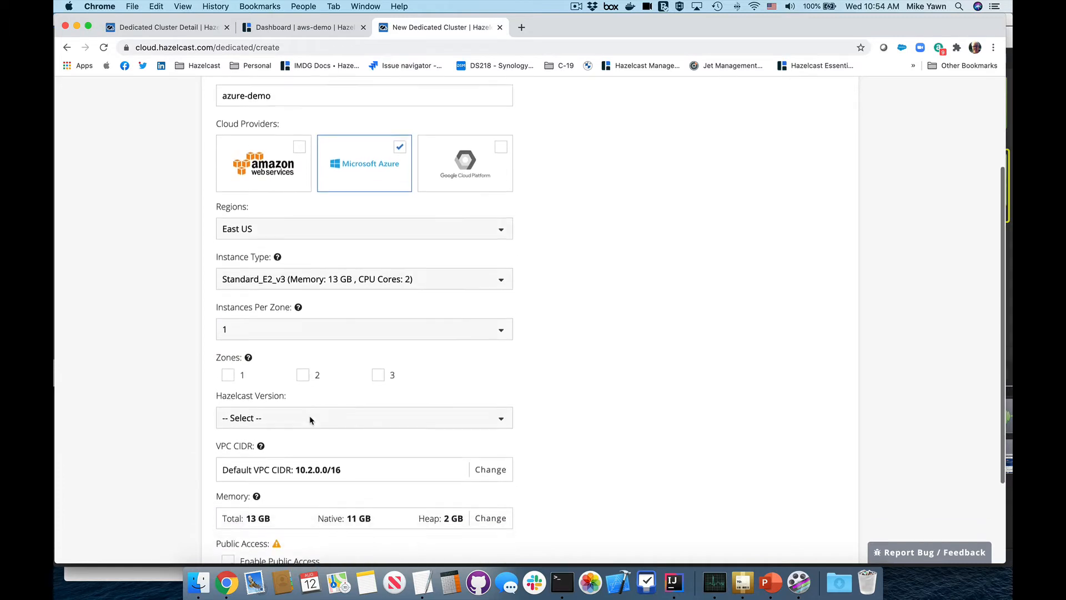
scroll(310, 420, "down", 3)
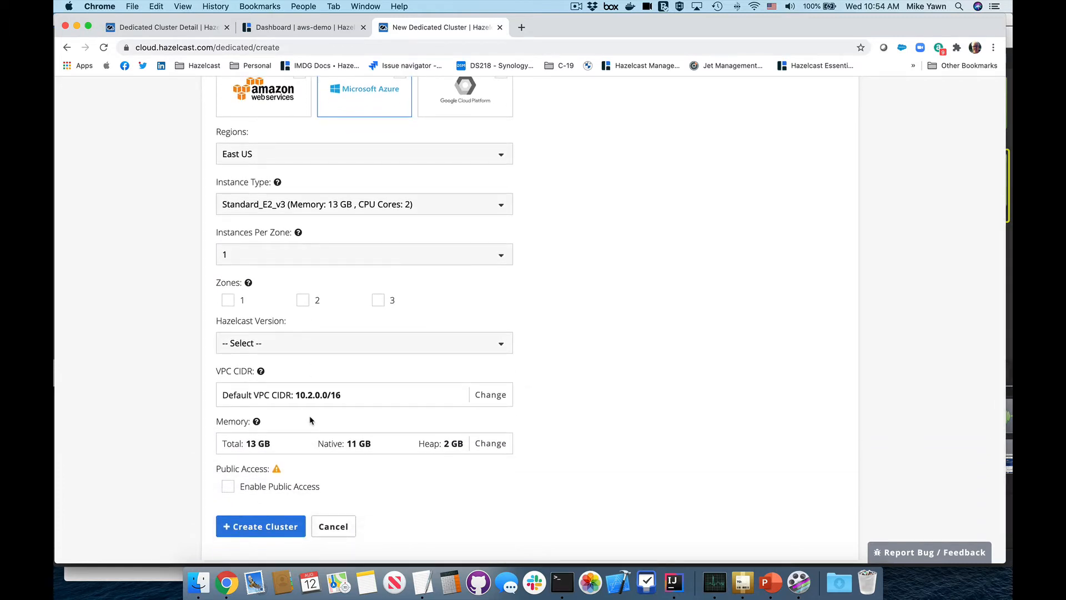
left_click(227, 300)
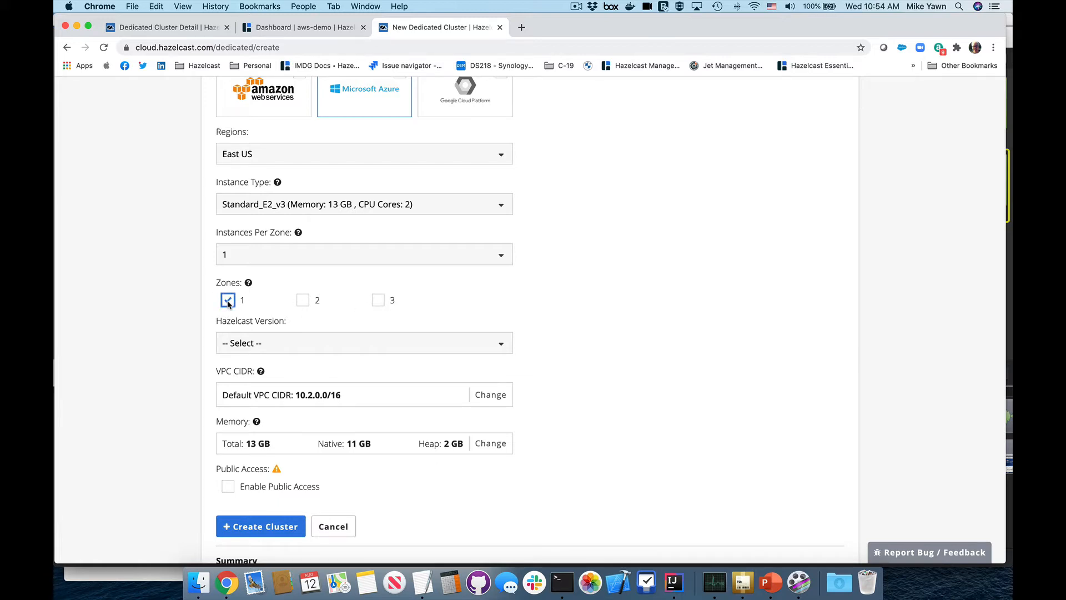
Choose Hazelcast version 4.0 for the new cluster
scroll(305, 333, "down", 3)
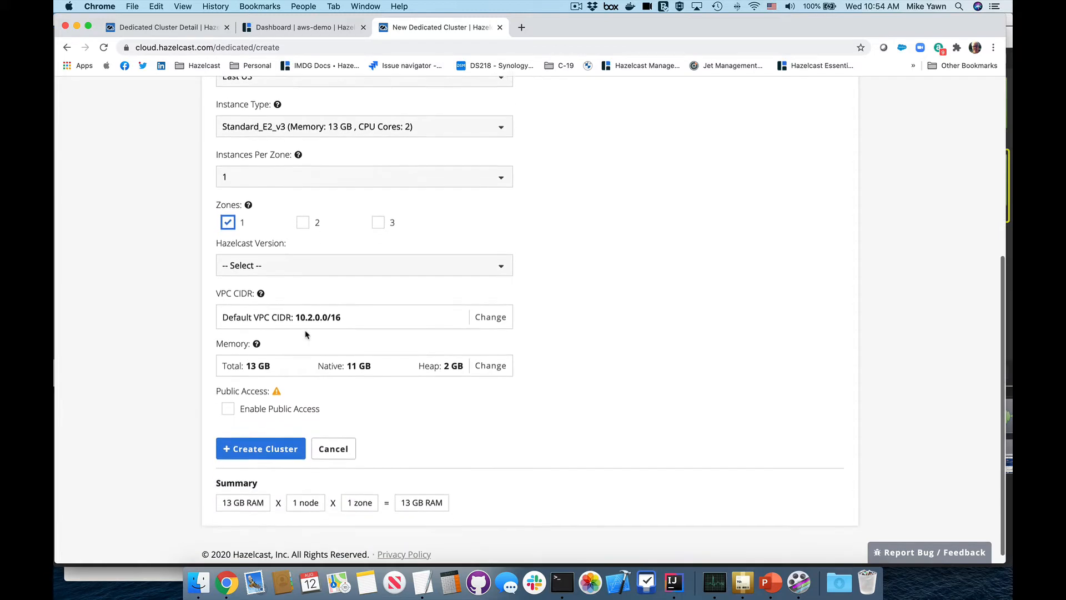
left_click(406, 258)
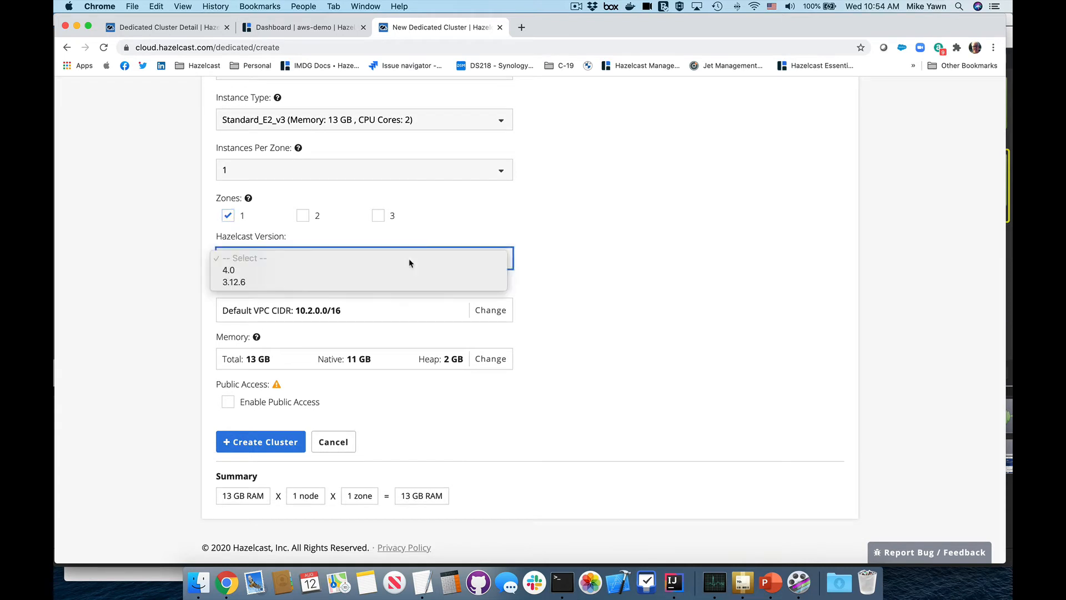
left_click(246, 272)
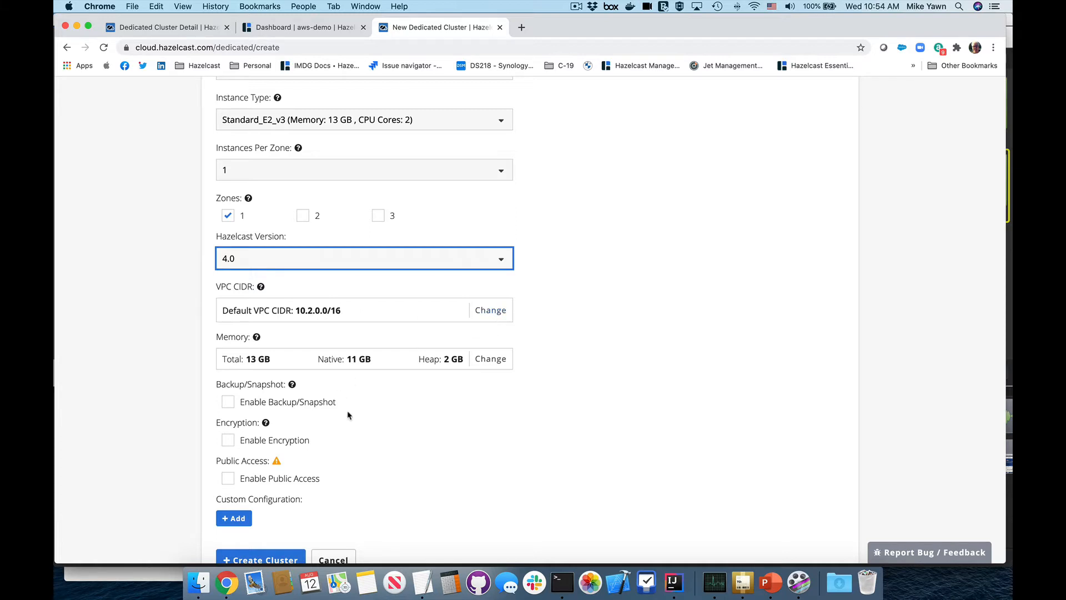
Enable Backup/Snapshot, Encryption and Public Access for the cluster
scroll(350, 411, "down", 3)
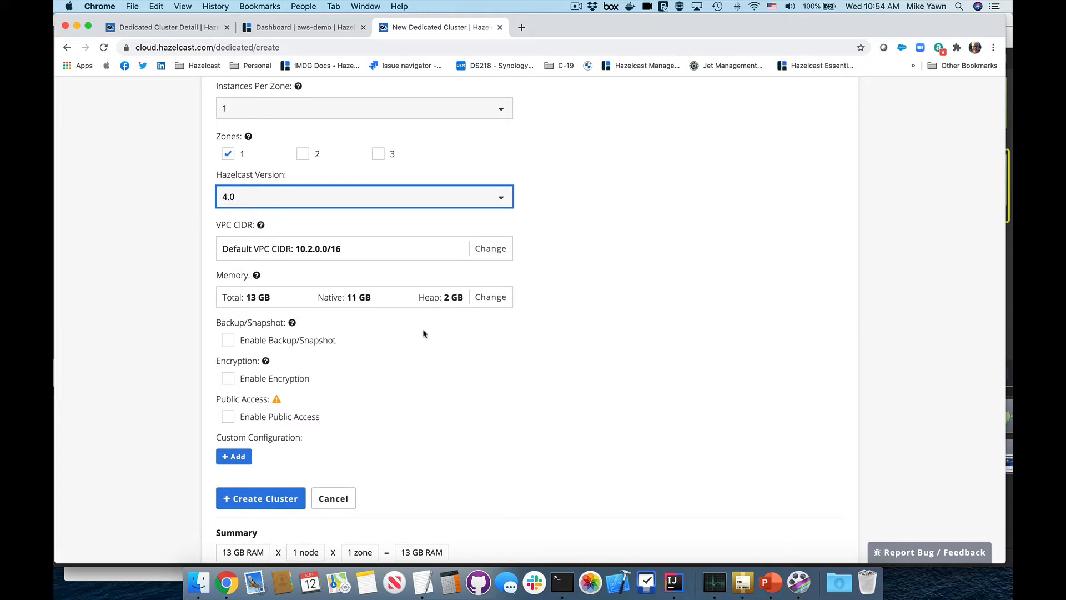
scroll(432, 339, "down", 2)
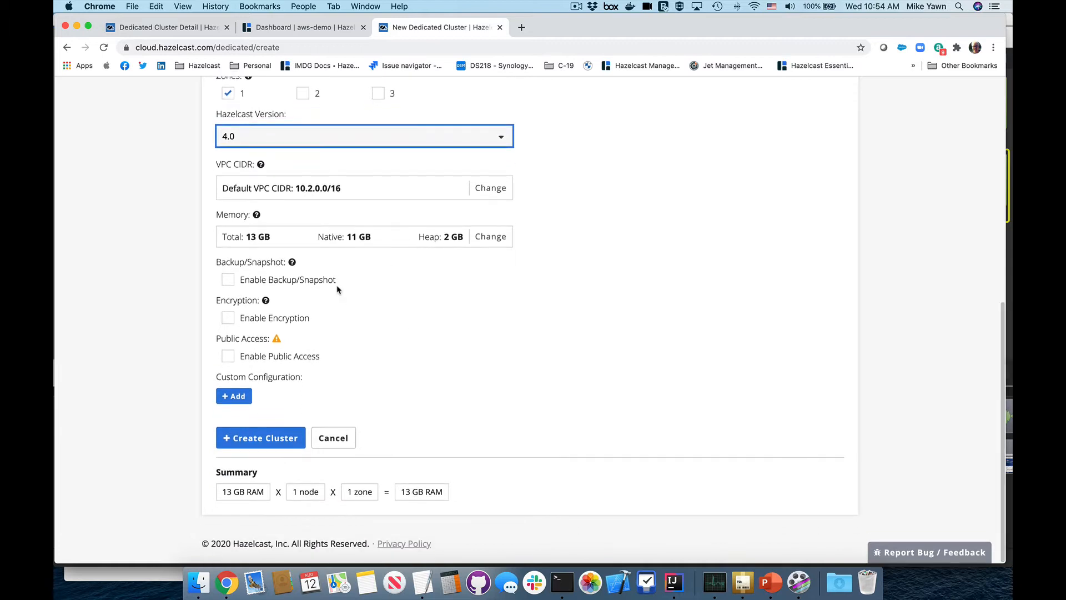
left_click(227, 281)
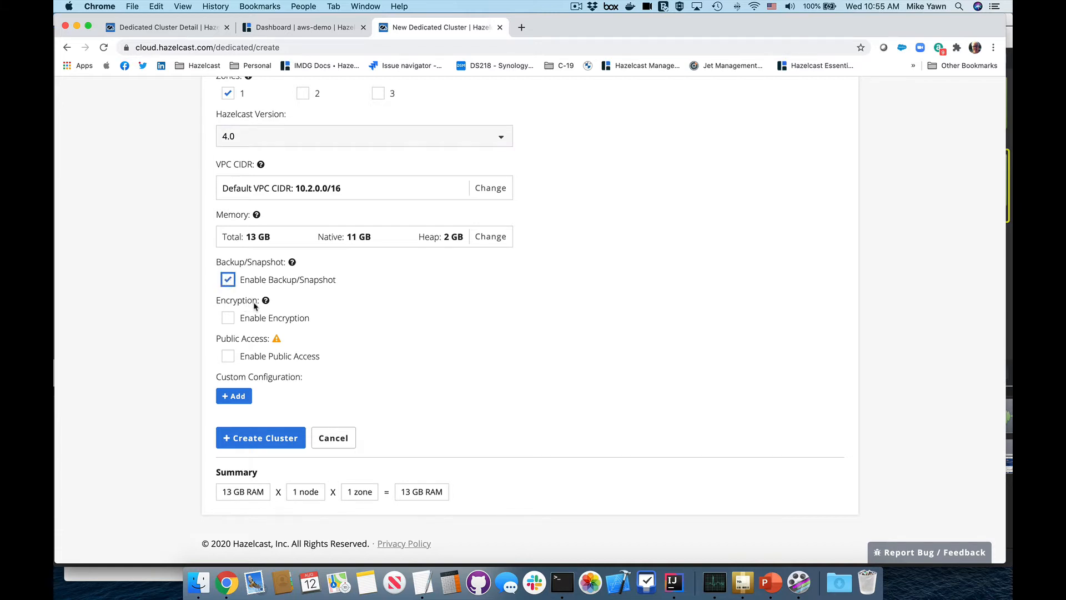
left_click(228, 318)
left_click(227, 357)
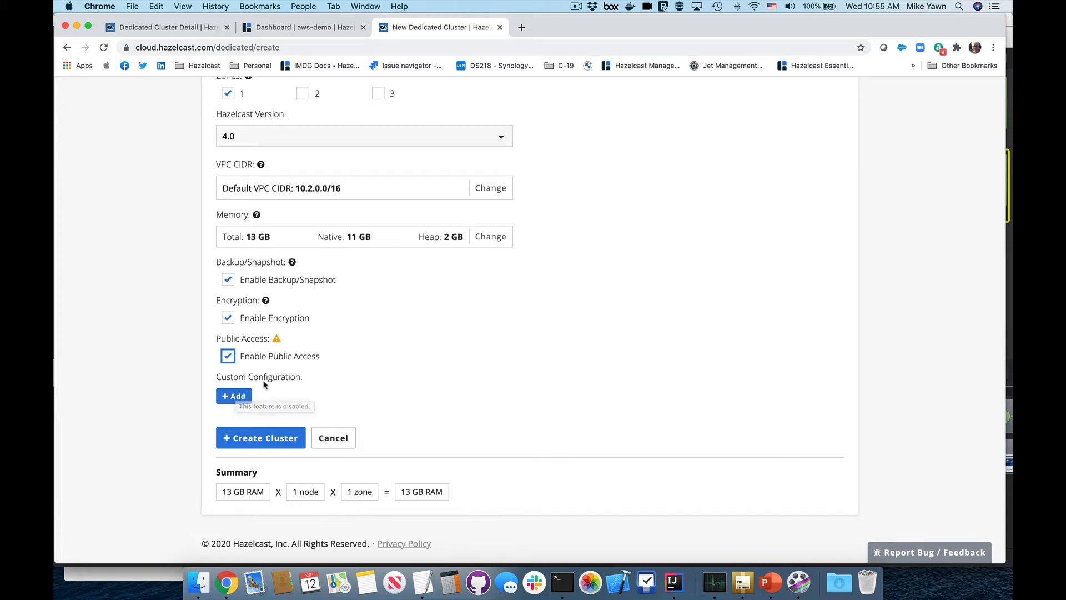
Examine the custom map configuration options, from backup counts to eviction policy and indexes, and close them without saving
left_click(242, 402)
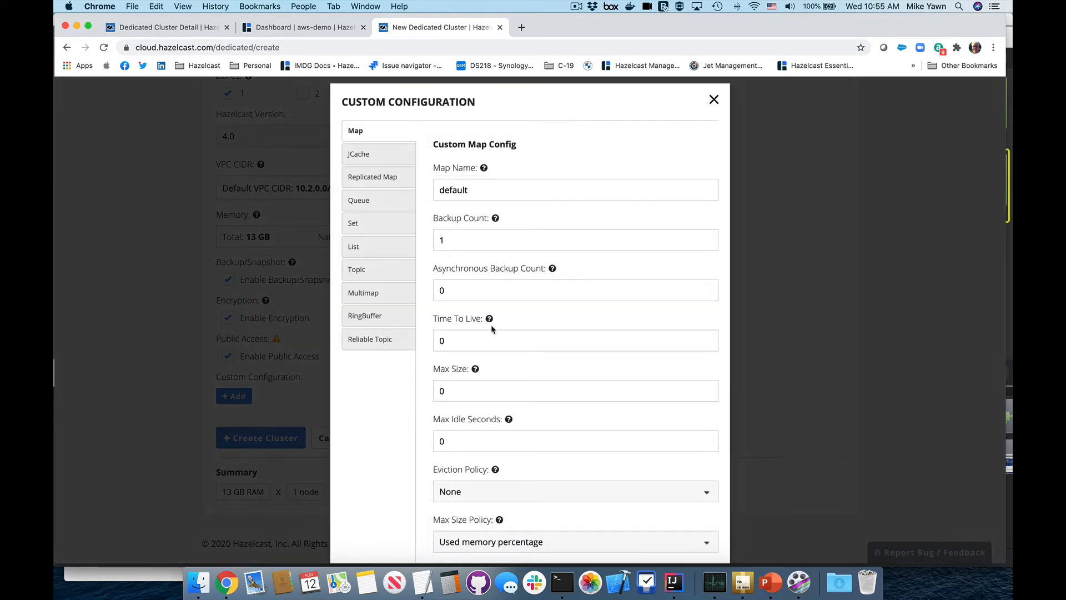
scroll(489, 328, "down", 2)
scroll(492, 329, "down", 5)
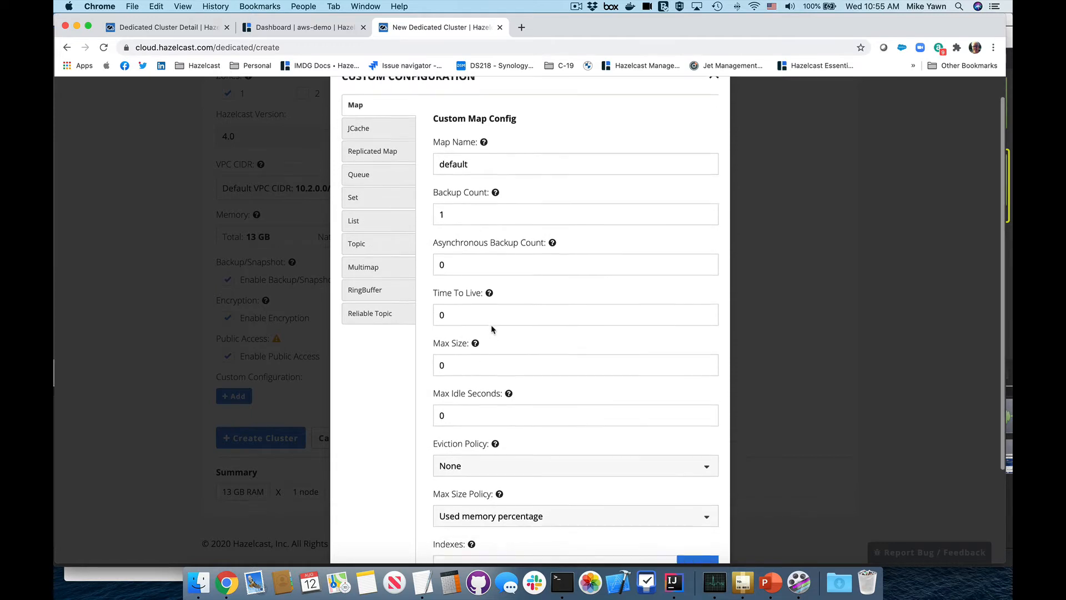
scroll(491, 329, "down", 1)
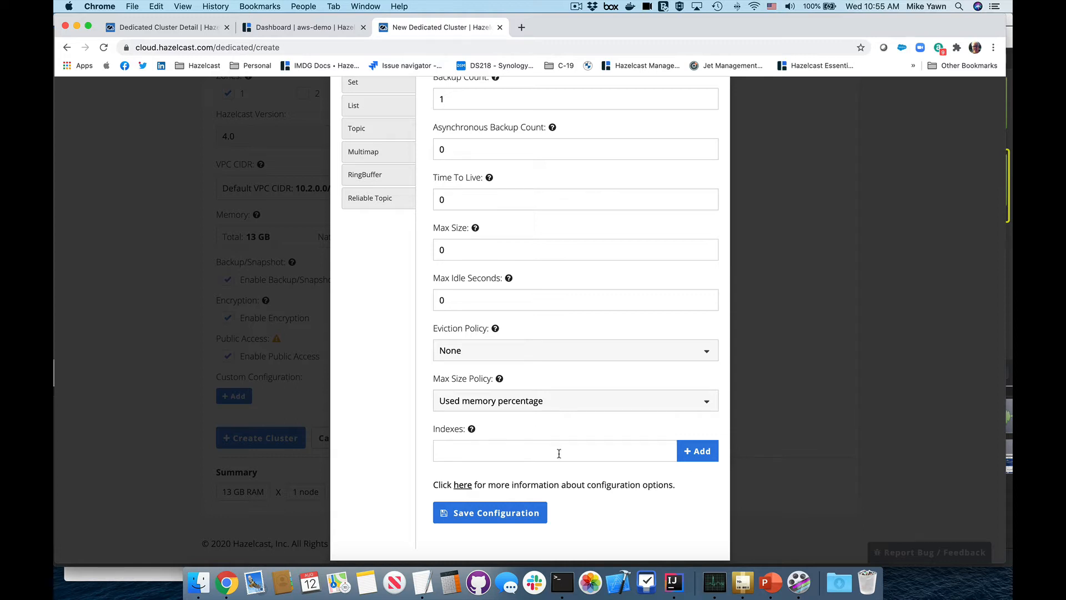
scroll(582, 409, "up", 4)
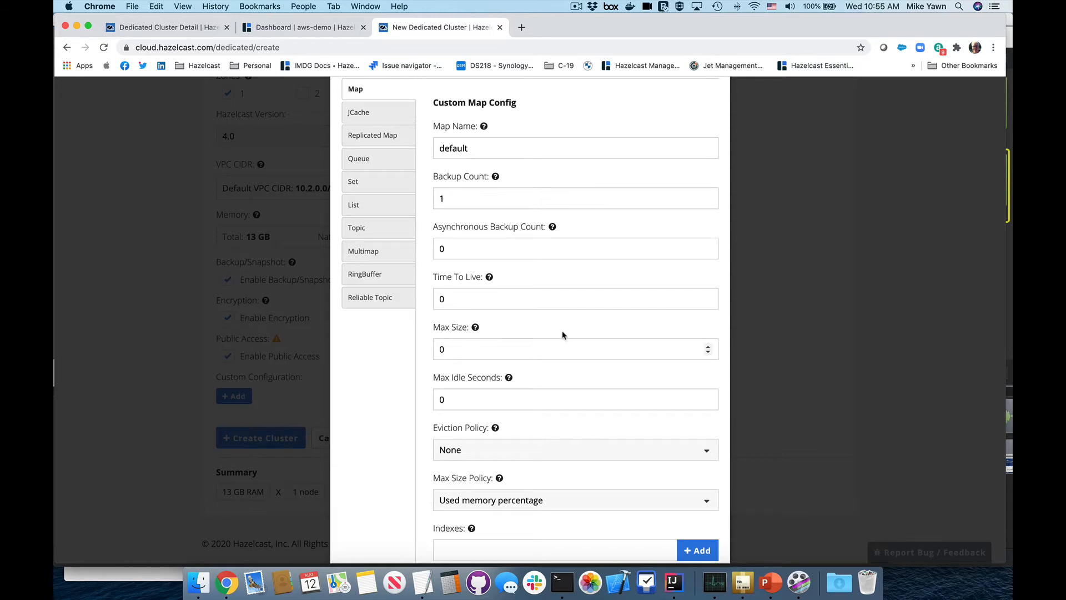
scroll(615, 298, "down", 3)
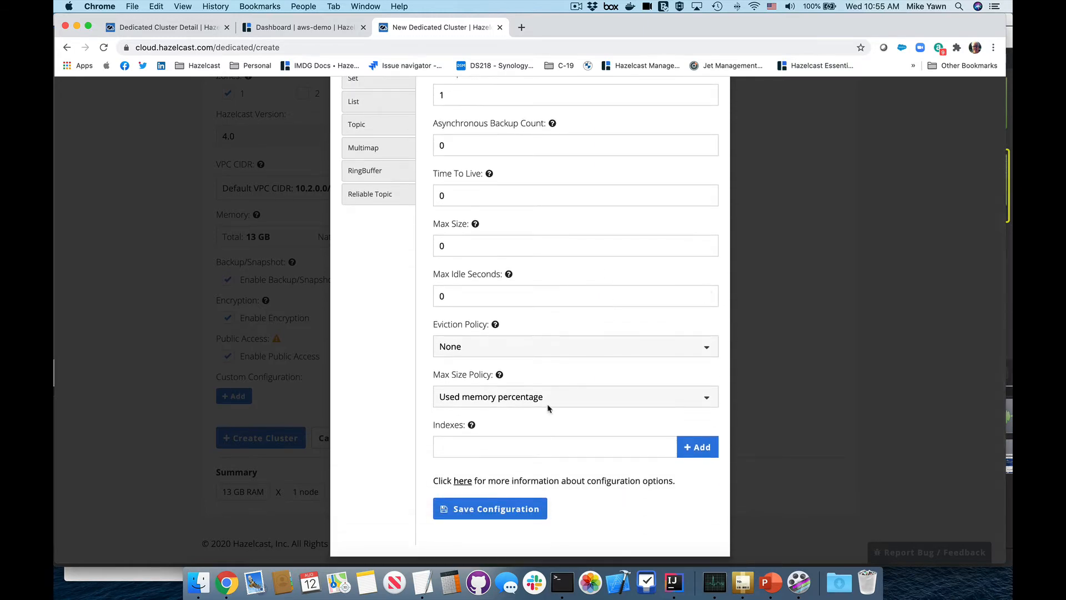
scroll(588, 333, "up", 5)
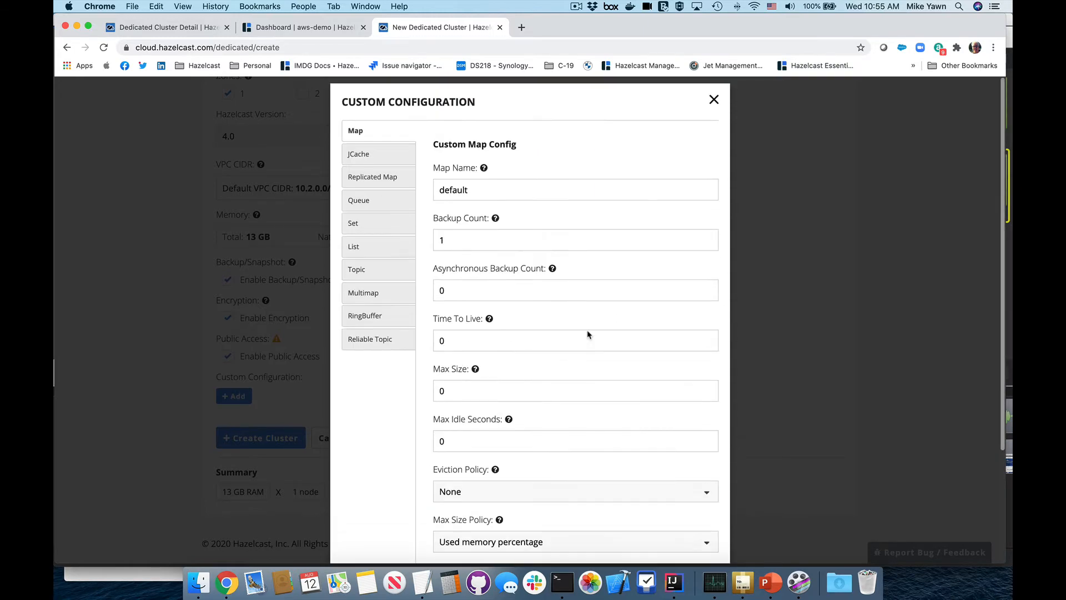
left_click(714, 101)
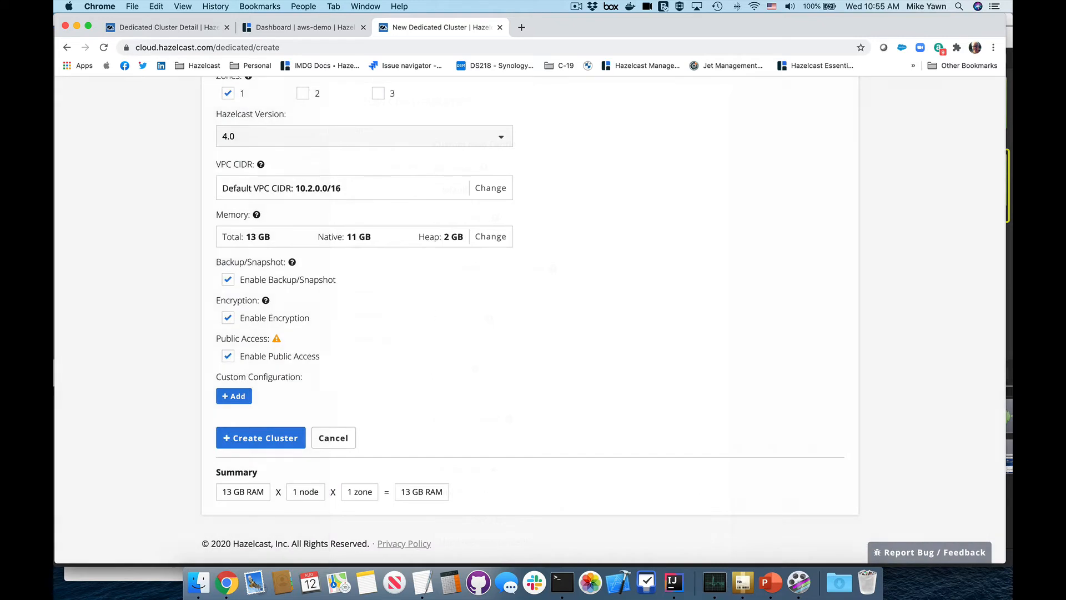
Create the azure-demo cluster and review its details, cluster metrics and map metrics
left_click(262, 438)
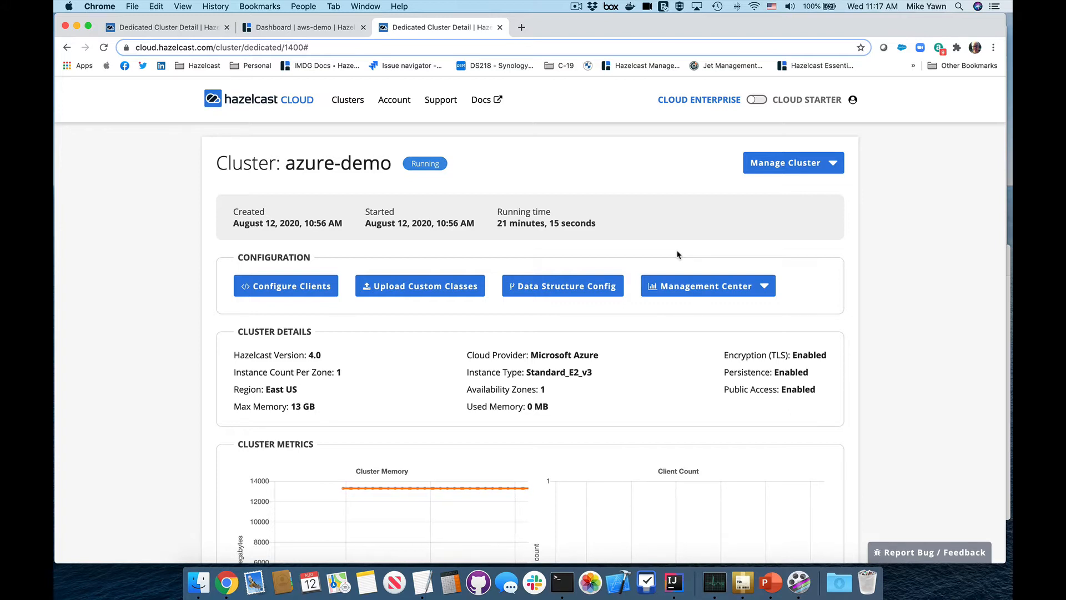
scroll(581, 327, "down", 5)
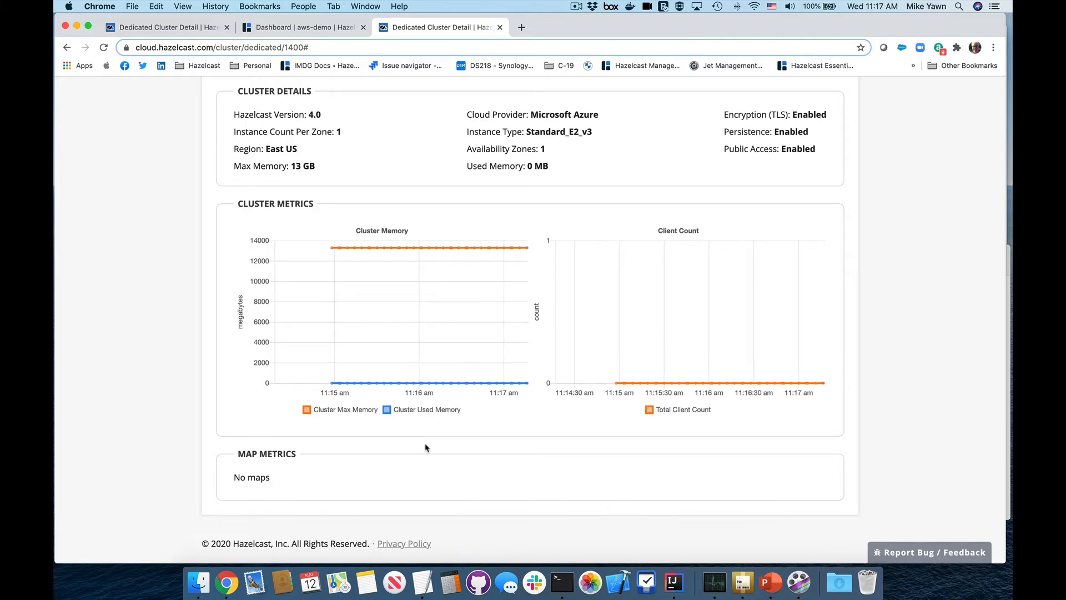
scroll(428, 445, "up", 5)
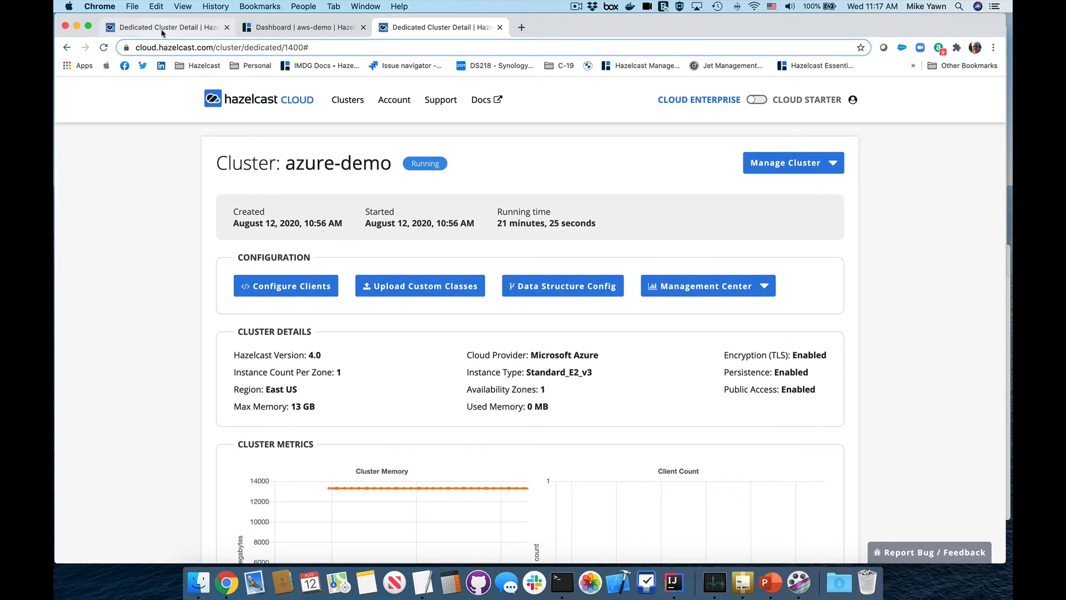
Switch to the aws-demo cluster's detail page and review its configuration and metrics
key("super+1")
scroll(438, 311, "down", 6)
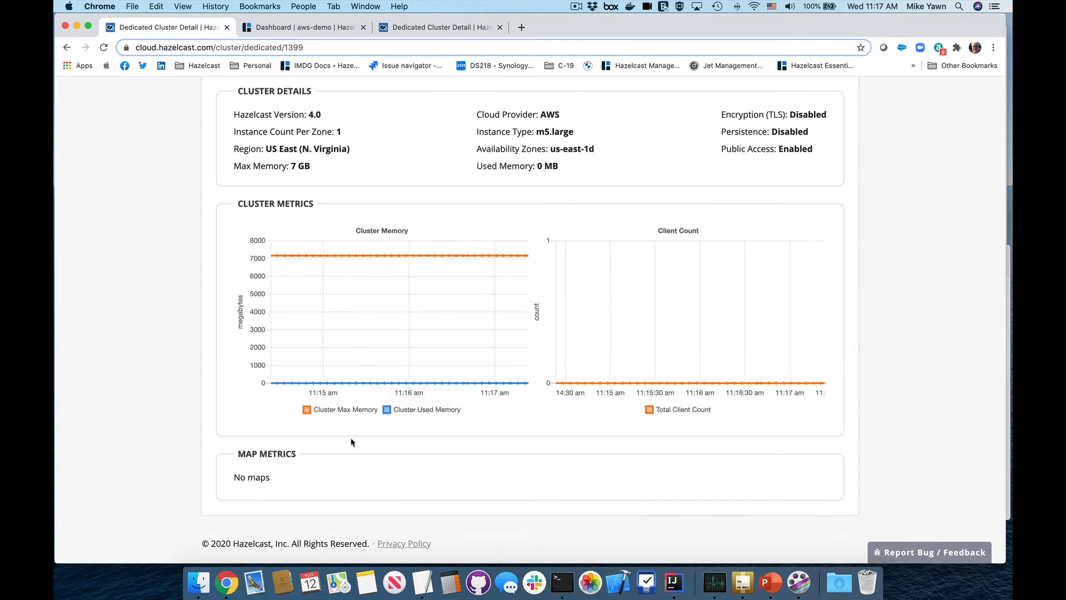
scroll(411, 431, "up", 5)
scroll(411, 431, "down", 1)
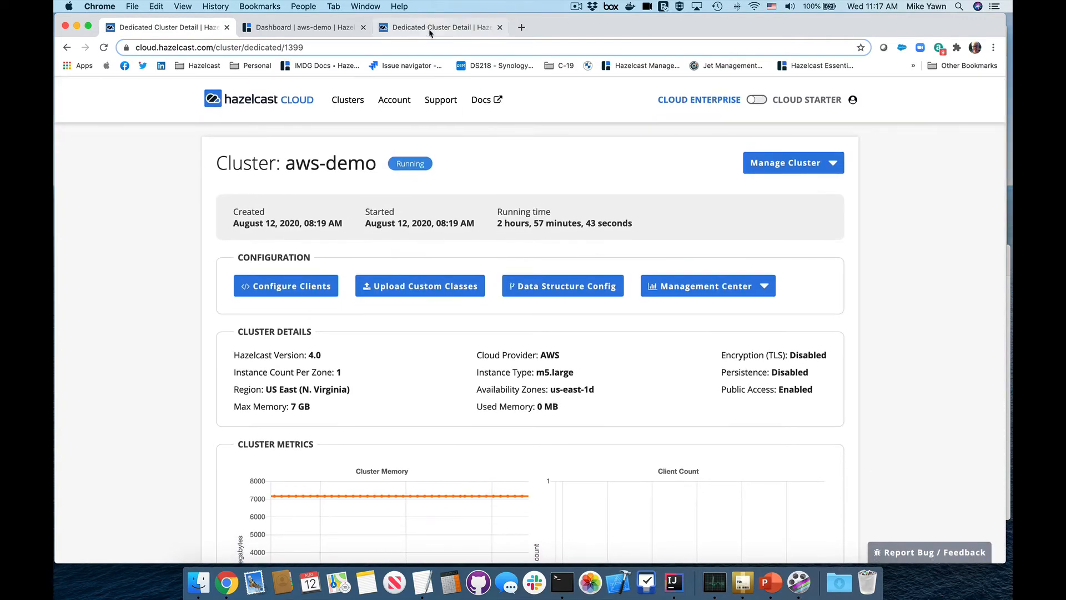
Switch to the azure-demo cluster and examine its settings for scaling, logging technology, vNet peering and IP whitelisting
left_click(443, 28)
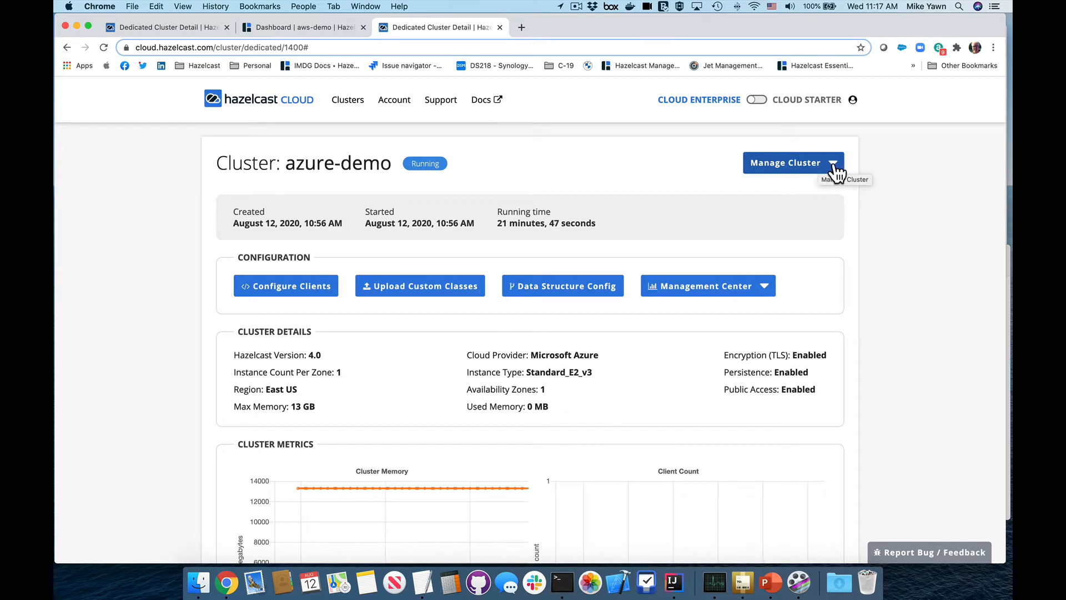
left_click(812, 170)
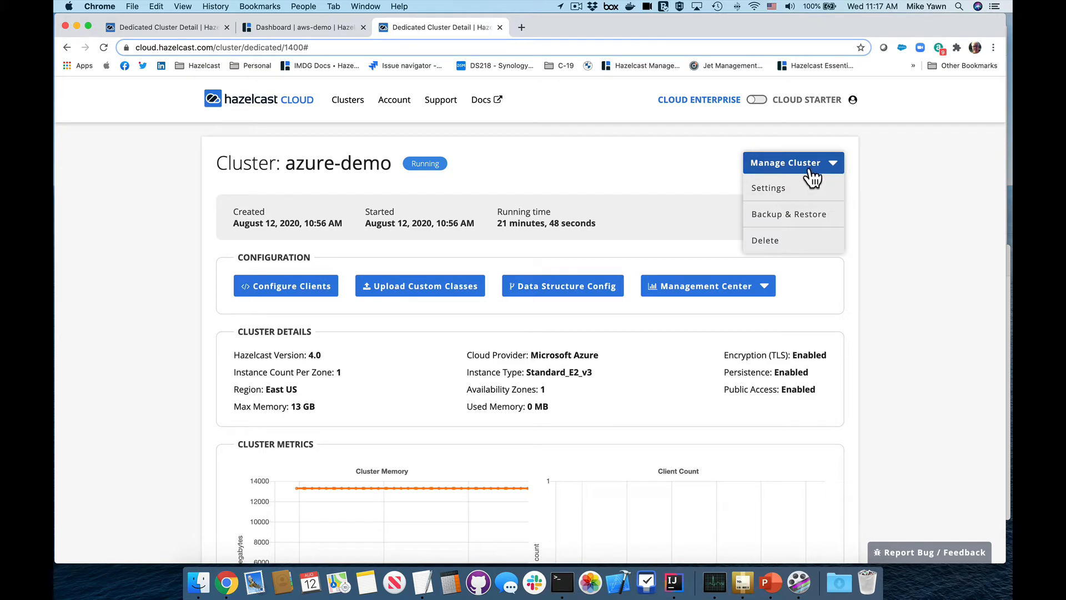
left_click(778, 191)
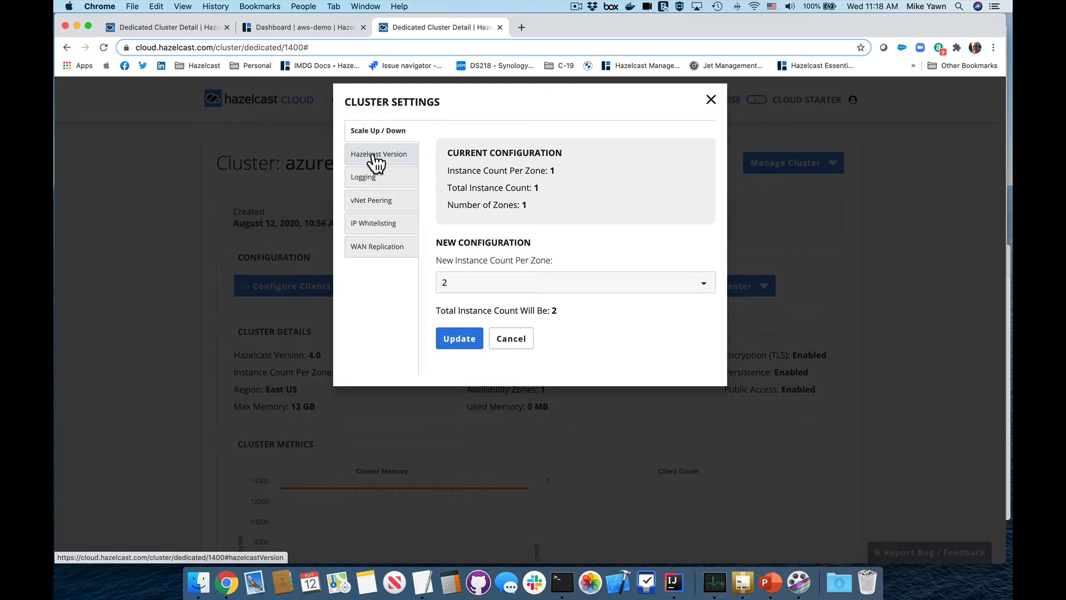
left_click(369, 181)
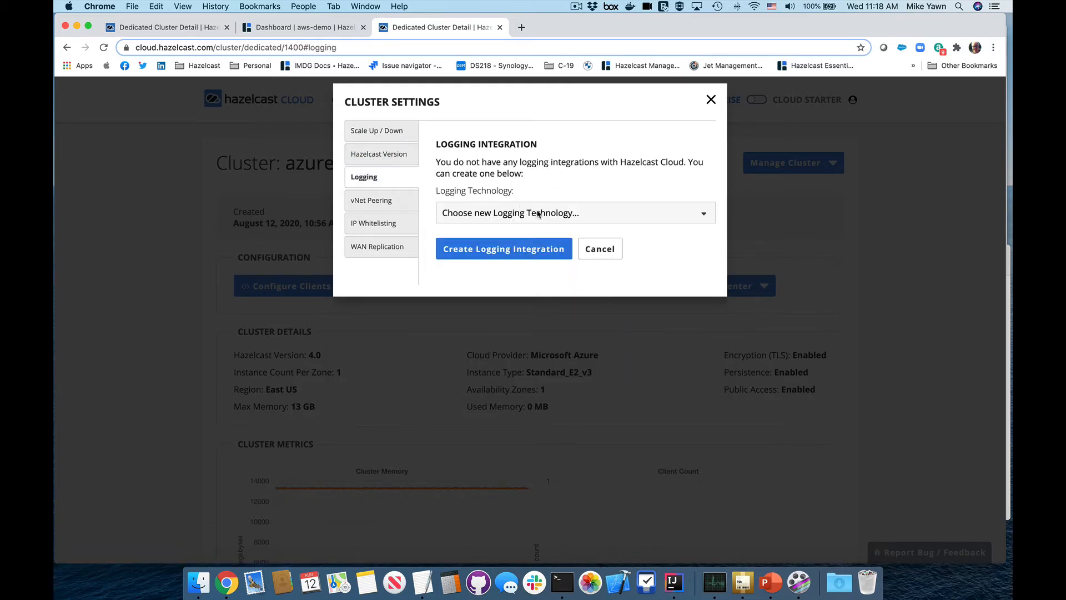
left_click(603, 214)
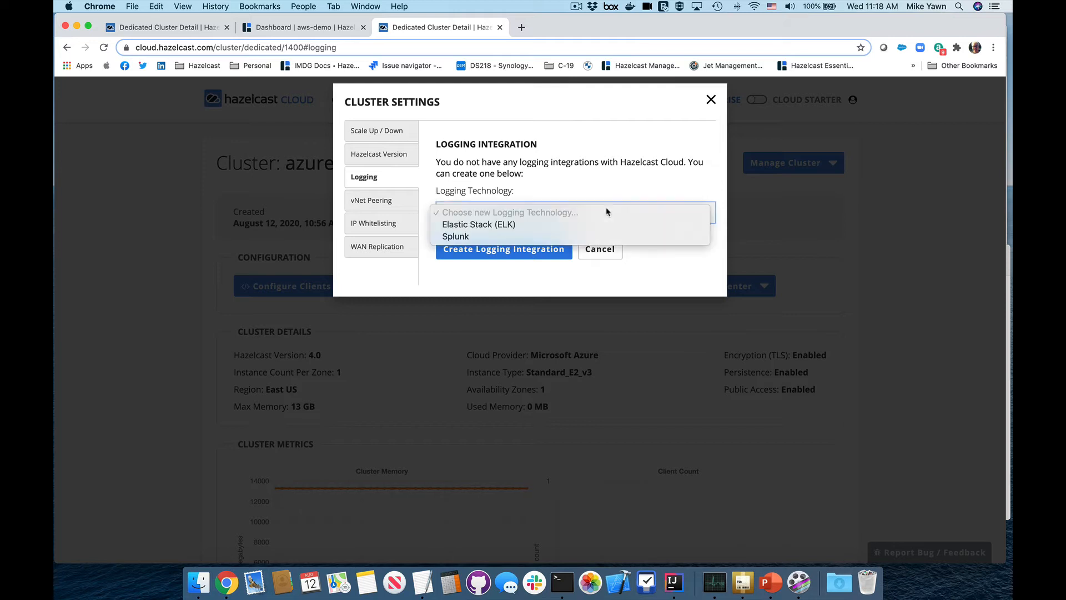
left_click(366, 203)
left_click(367, 205)
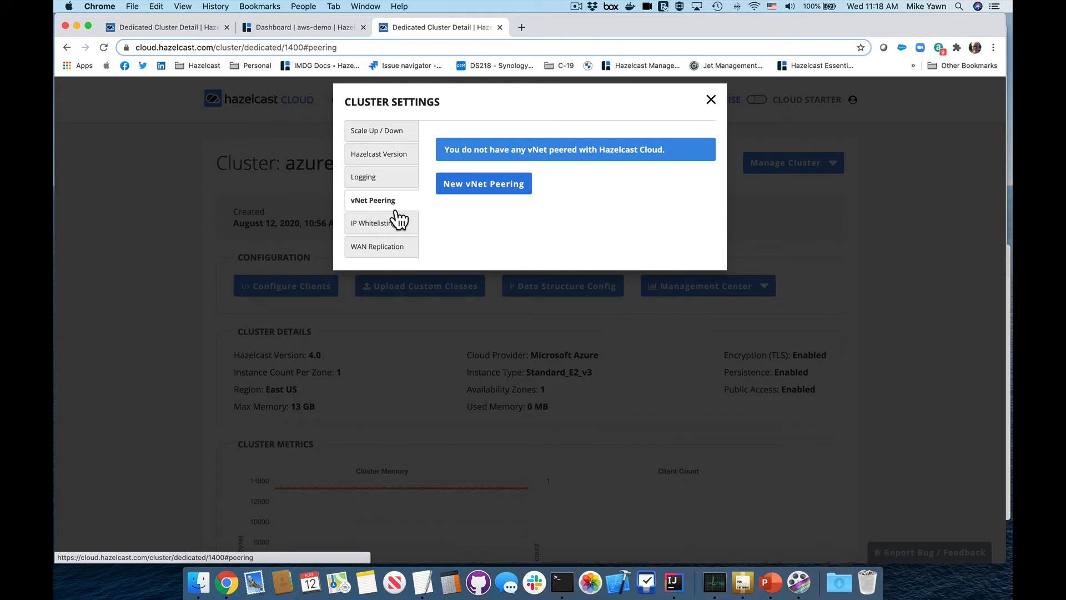
left_click(377, 223)
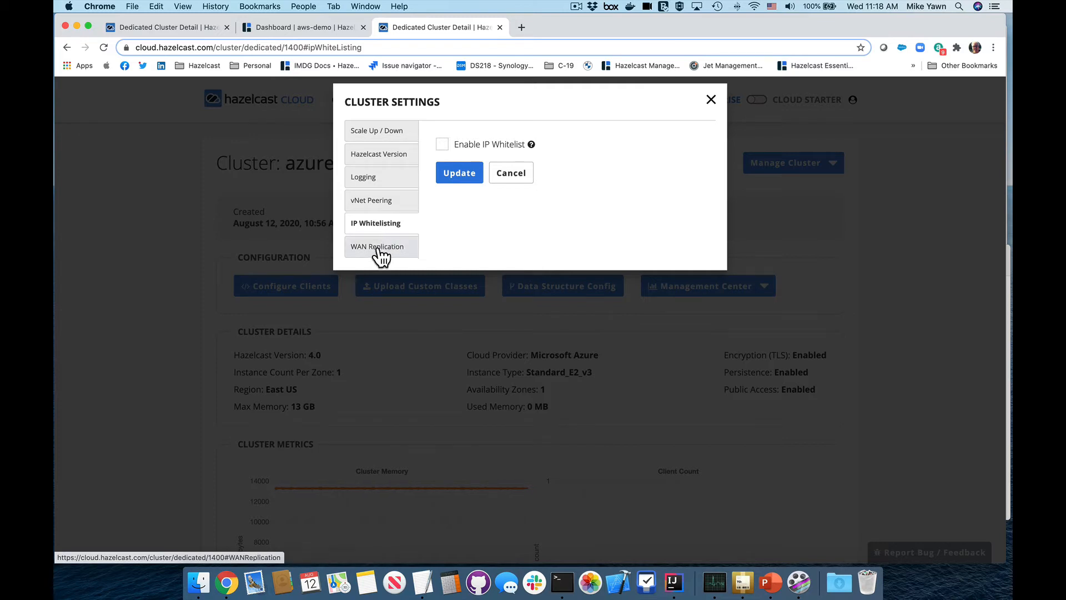
Start a new WAN replication for azure-demo, accepting this active cluster's default queue and batch settings
left_click(386, 251)
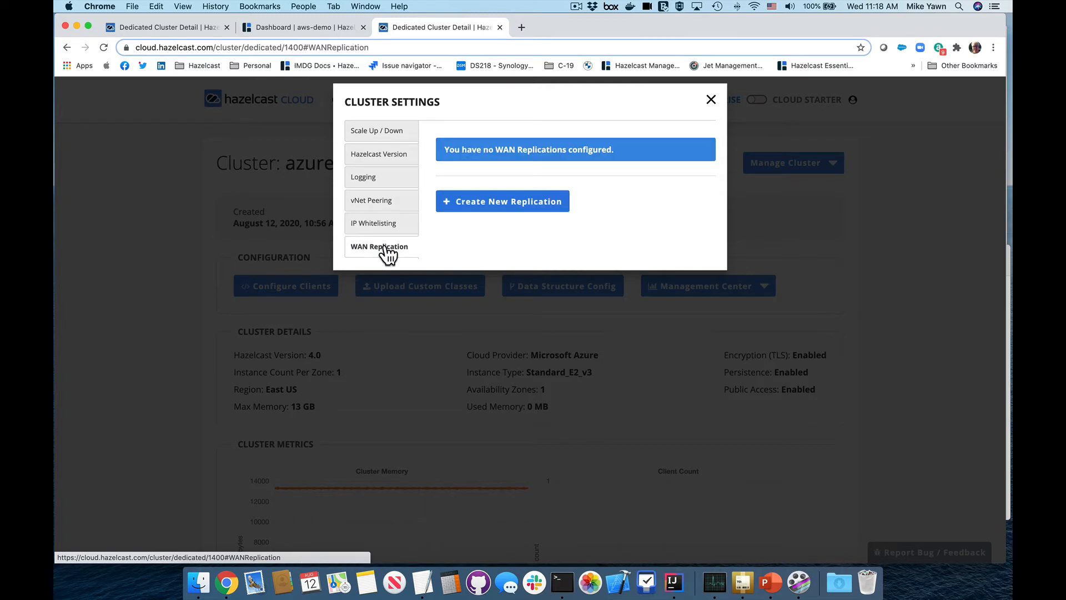
left_click(503, 208)
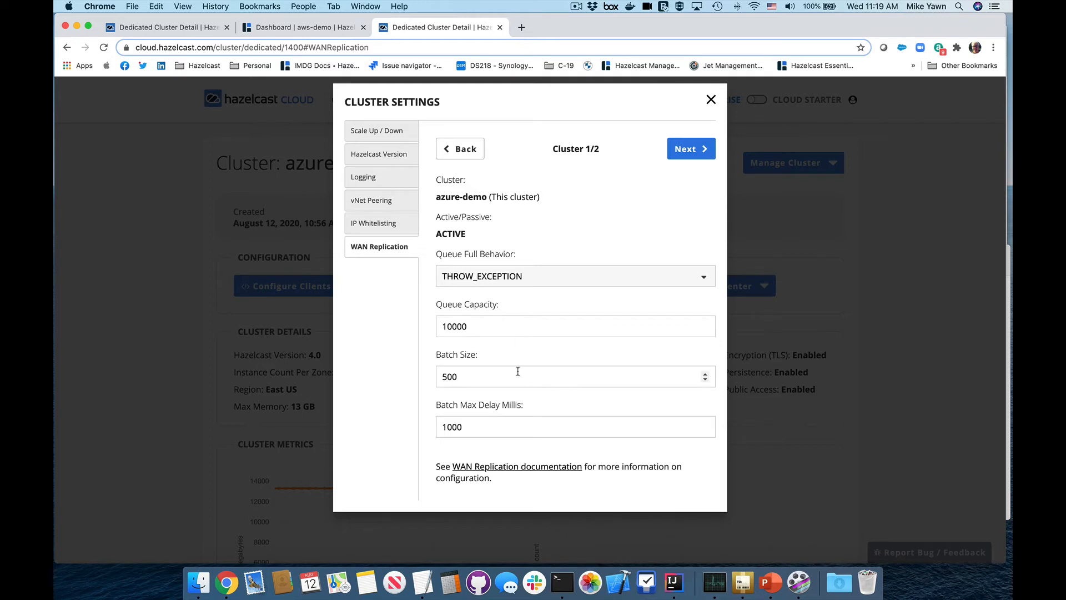
left_click(692, 155)
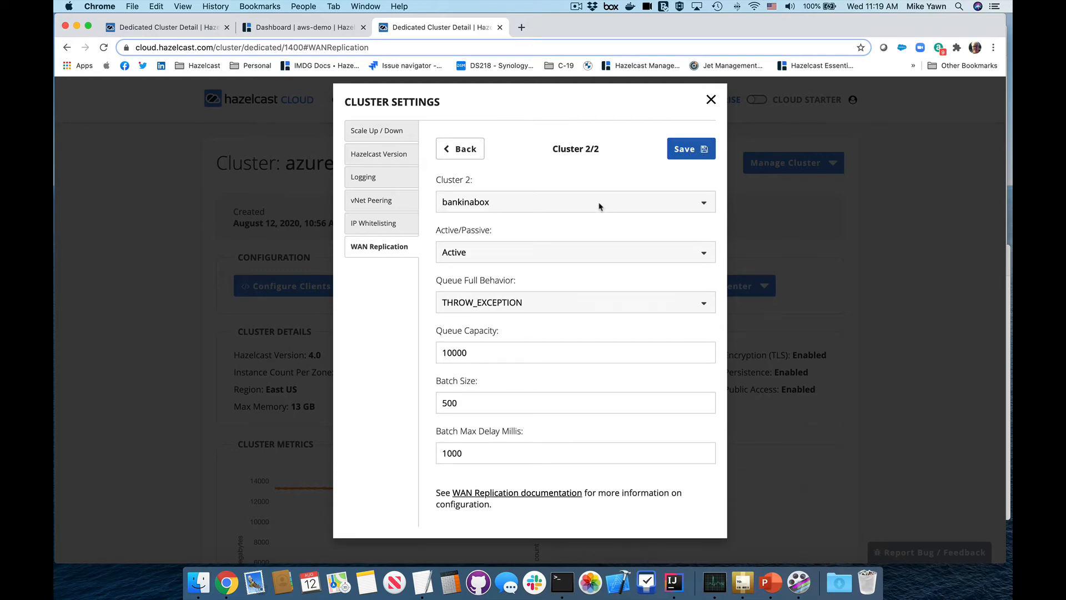
Choose aws-demo as the second replication cluster with the Passive role, save the WAN replication and close the cluster settings
left_click(572, 202)
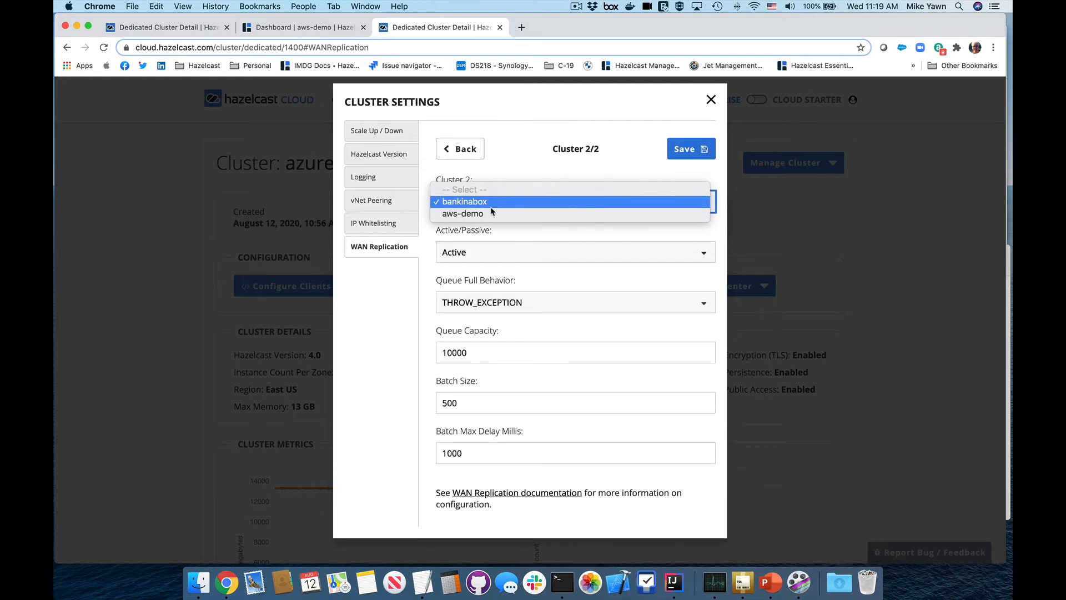
key("Escape")
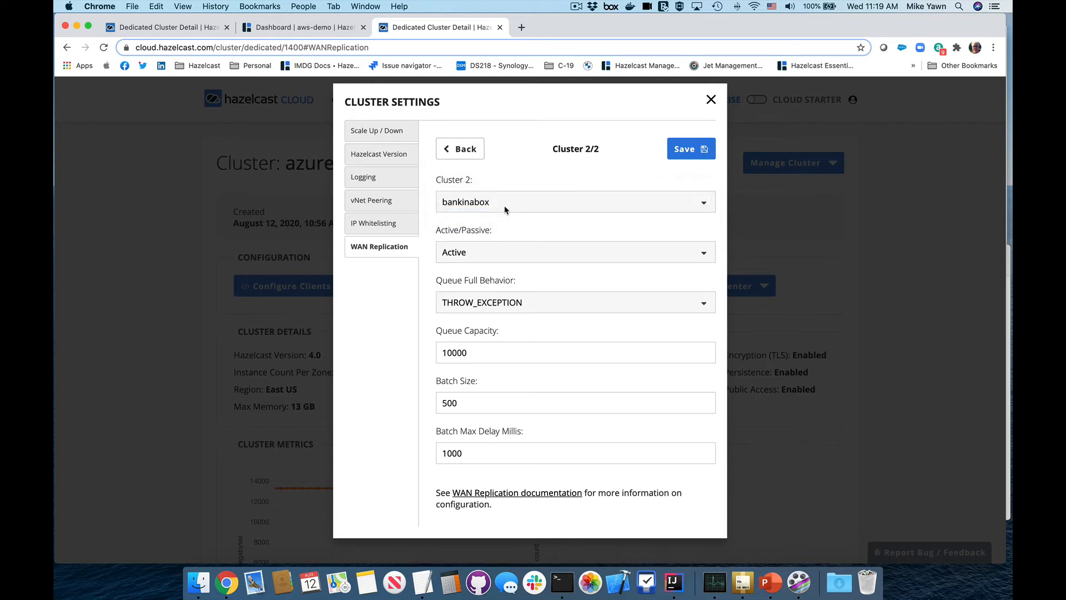
left_click(673, 203)
left_click(464, 214)
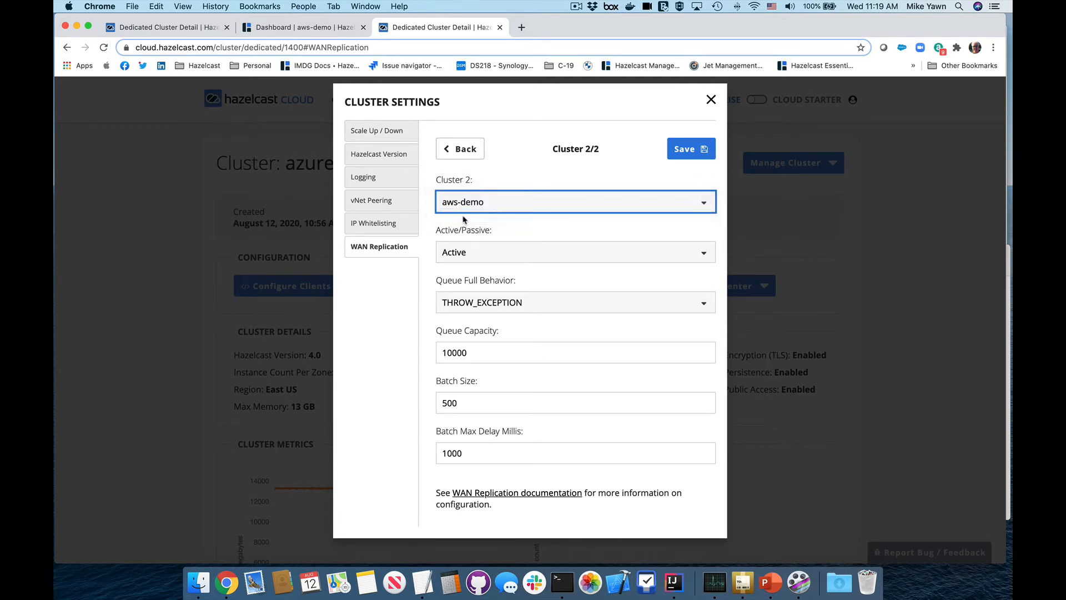
left_click(689, 256)
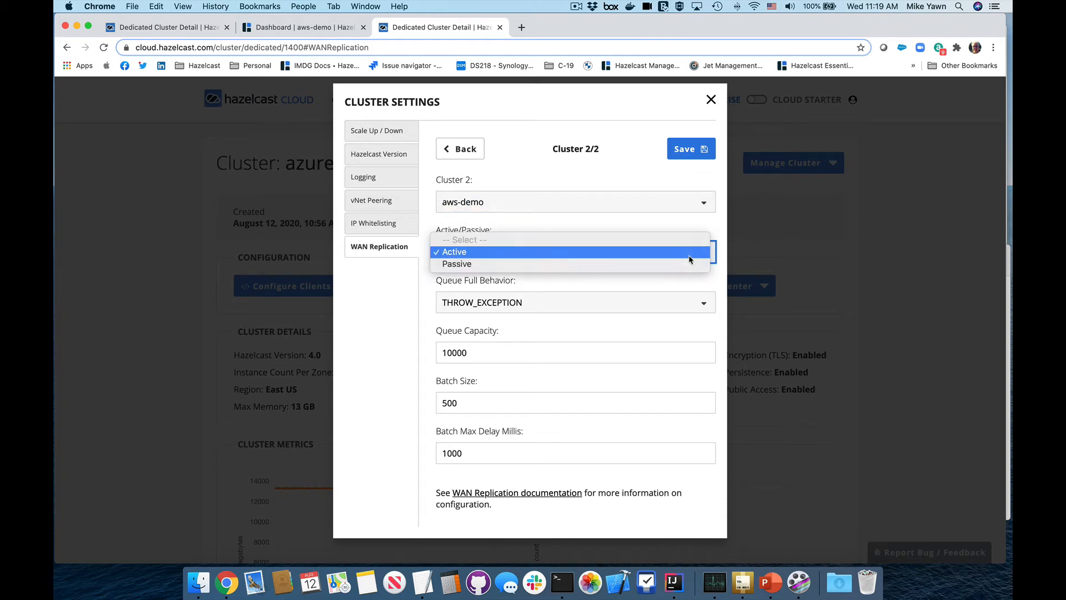
left_click(490, 264)
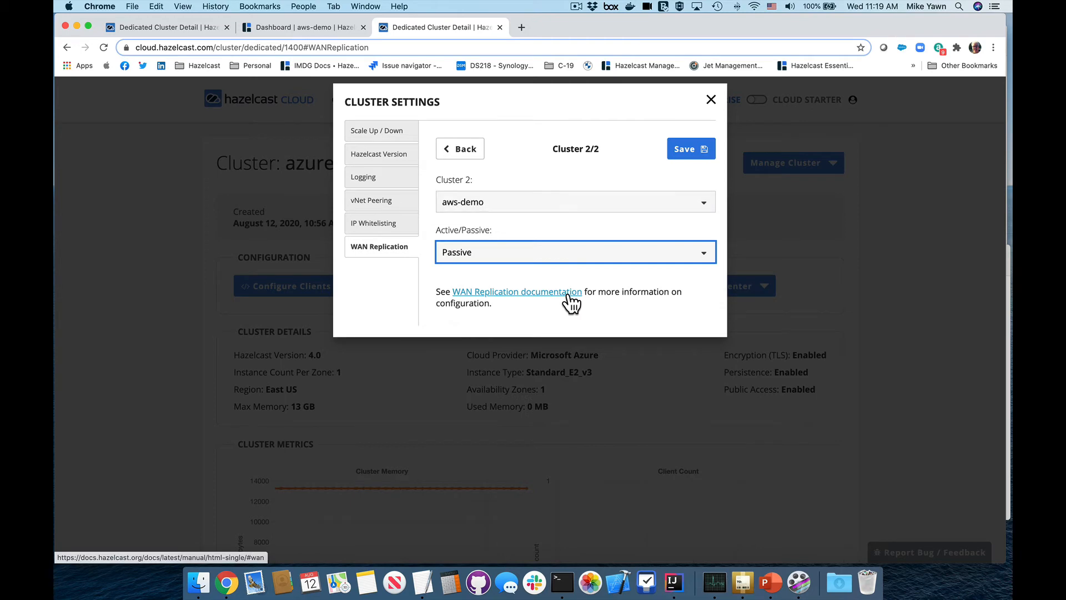
left_click(688, 158)
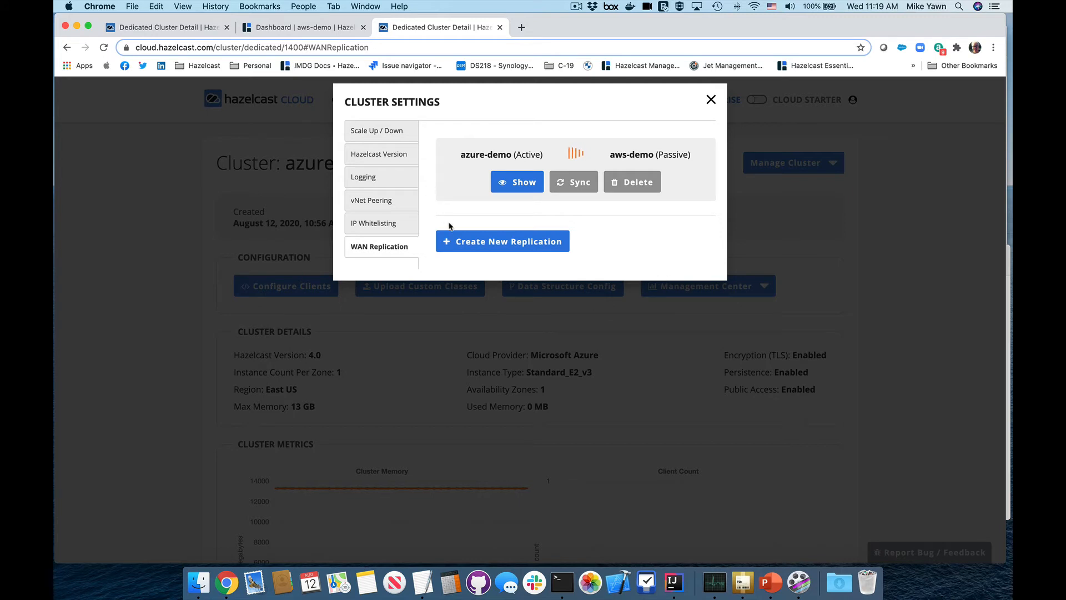
left_click(711, 102)
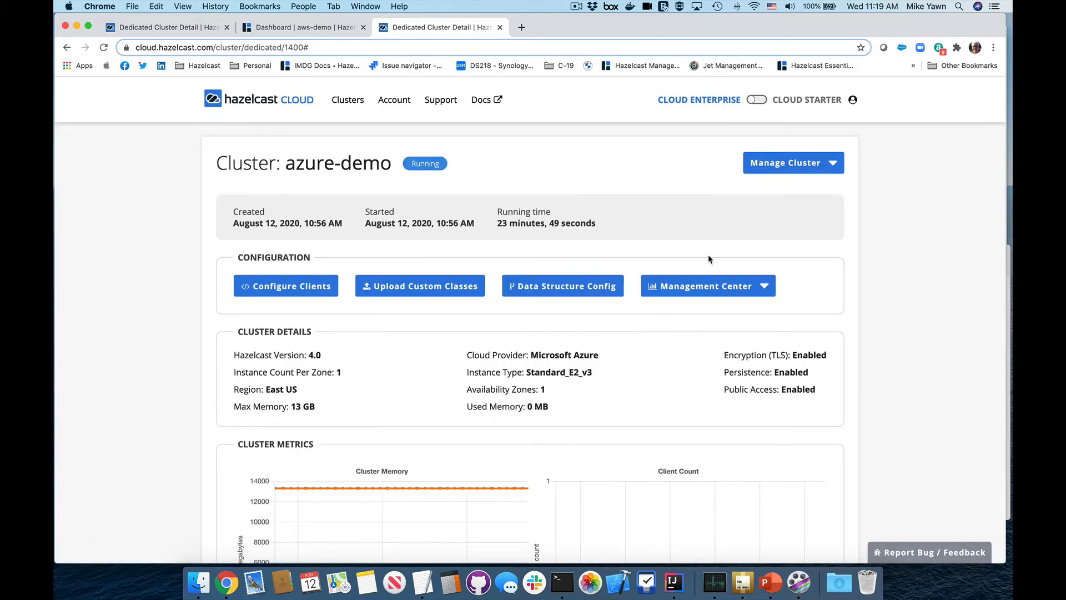
Enable Management Center in metrics-only mode for the azure-demo cluster and close the access settings
left_click(714, 290)
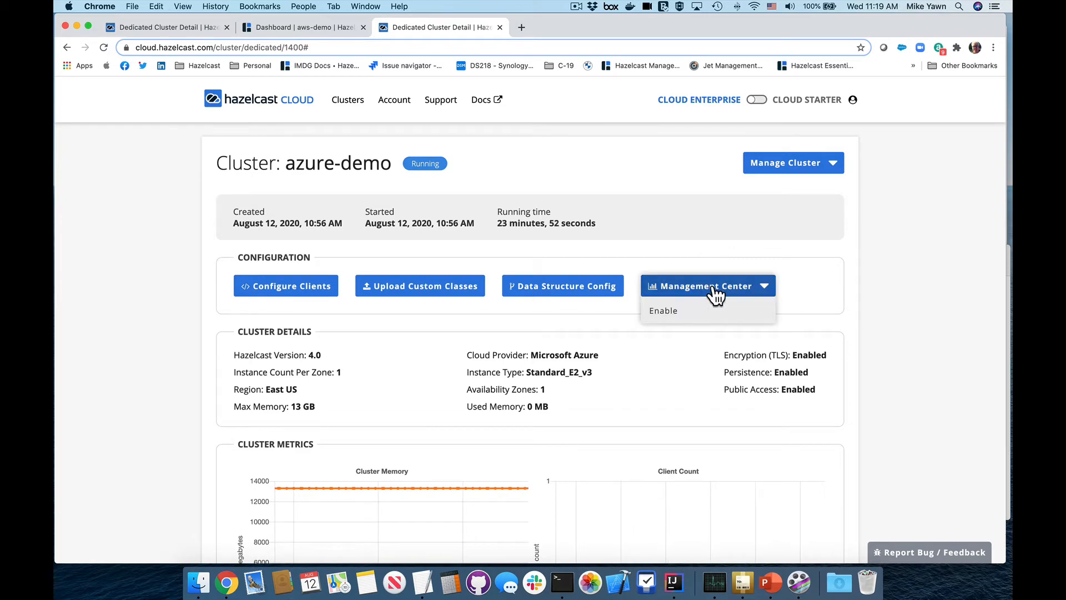
left_click(671, 311)
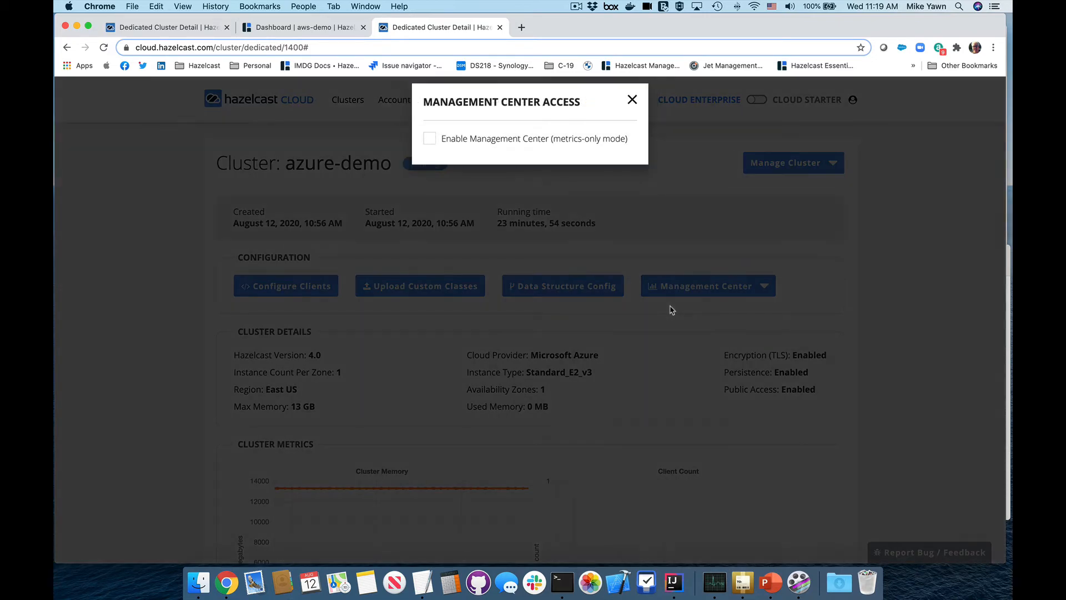
left_click(429, 138)
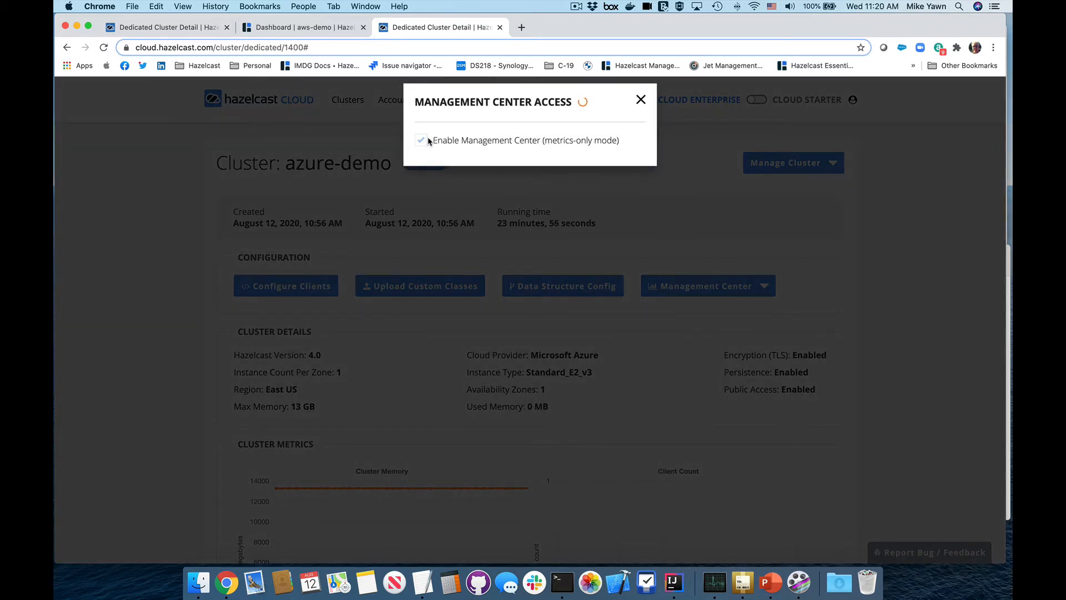
left_click(633, 101)
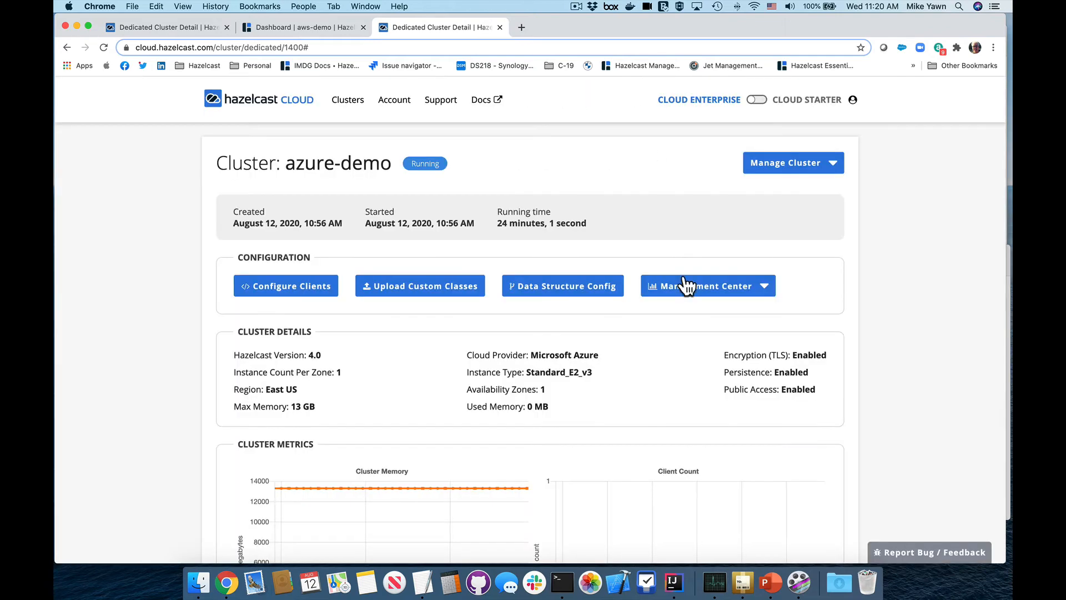
Open Management Center for azure-demo and review the dashboard's cluster state, memory utilization and CPU utilization
left_click(706, 294)
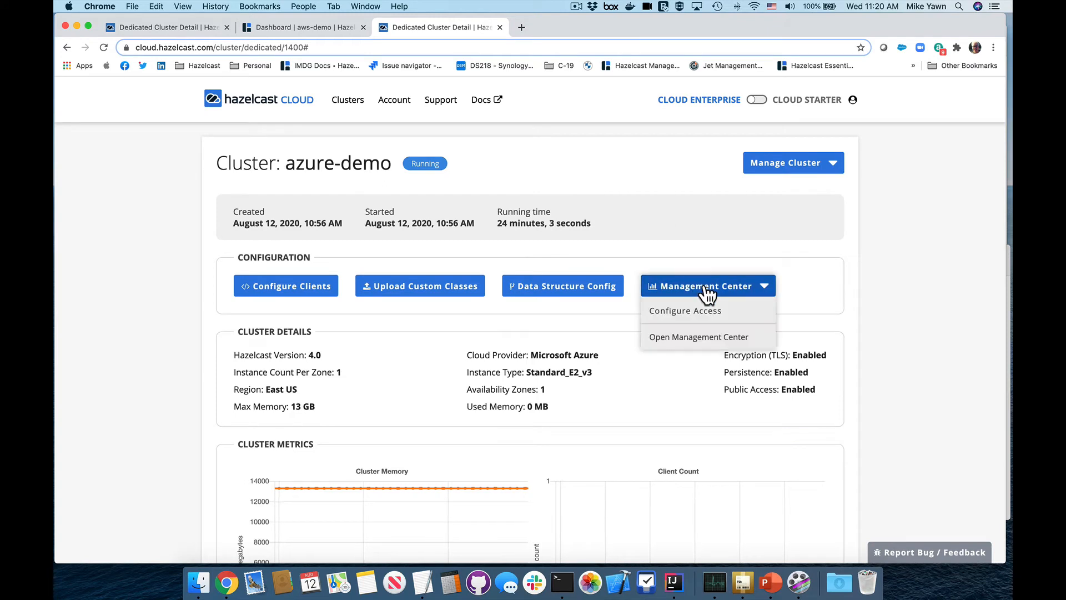
left_click(698, 338)
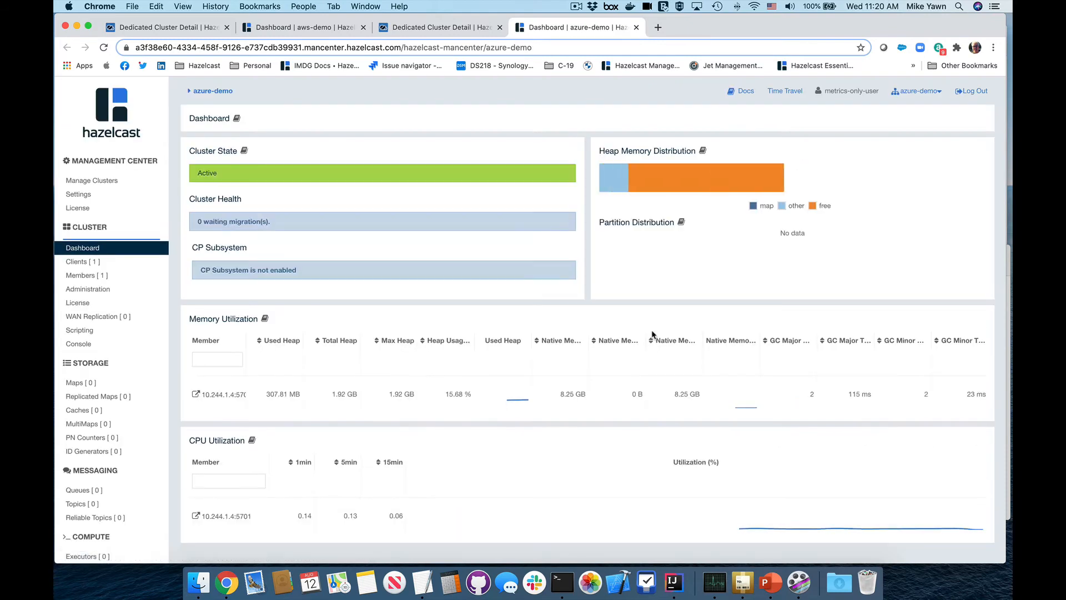
scroll(682, 398, "down", 3)
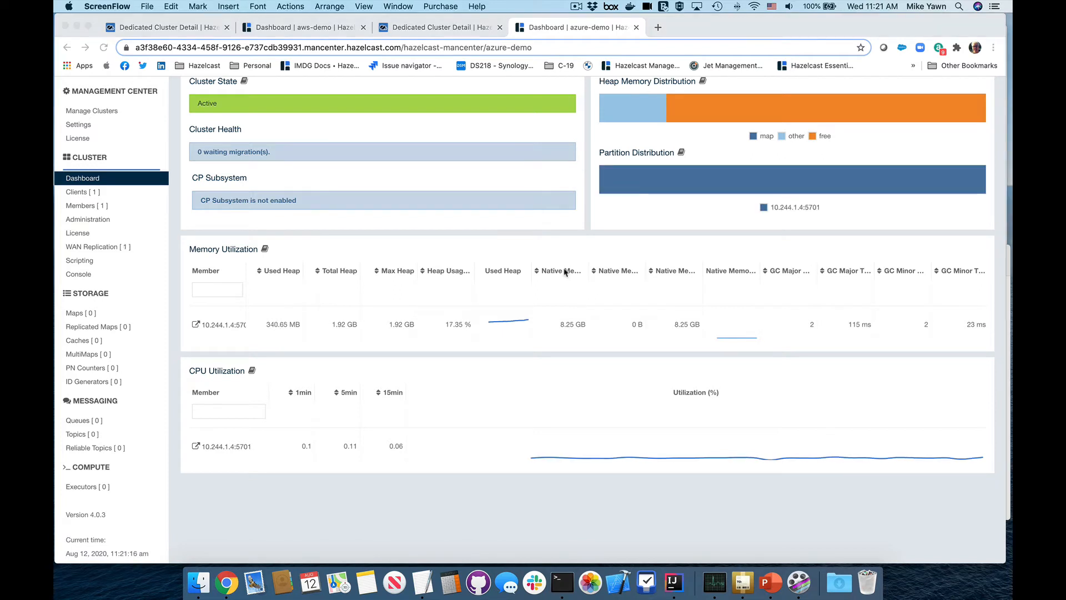
Return to the azure-demo cluster page and download the preconfigured Java sample client project
left_click(420, 28)
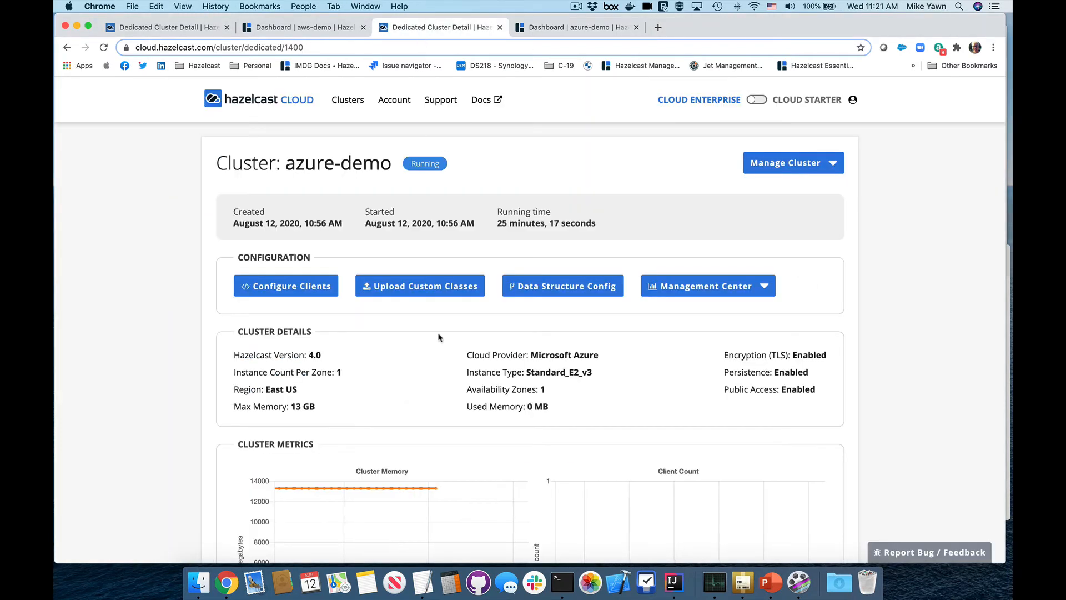
left_click(280, 289)
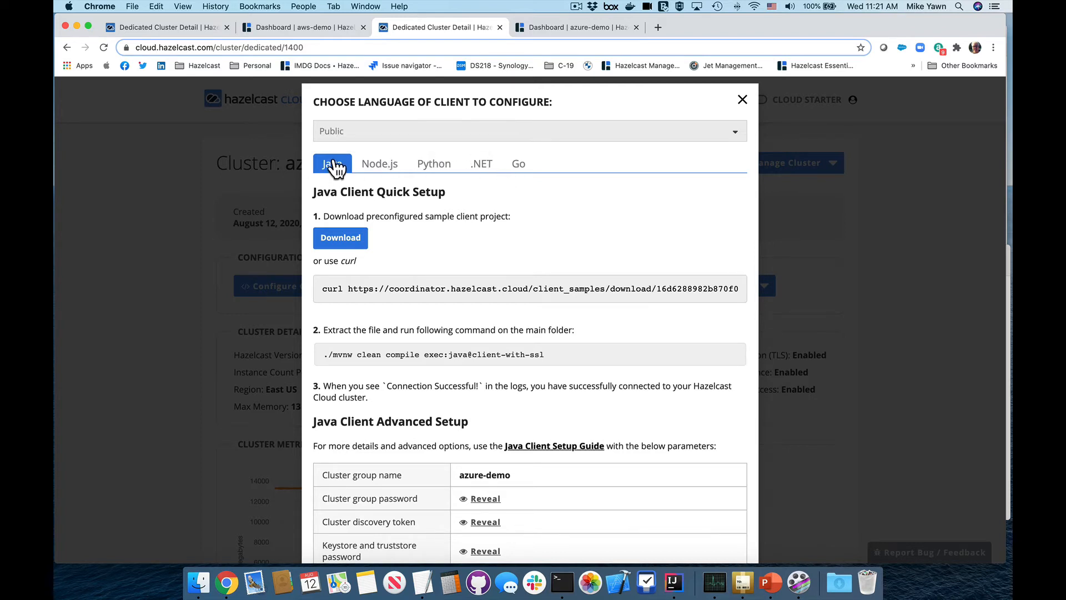
left_click(340, 238)
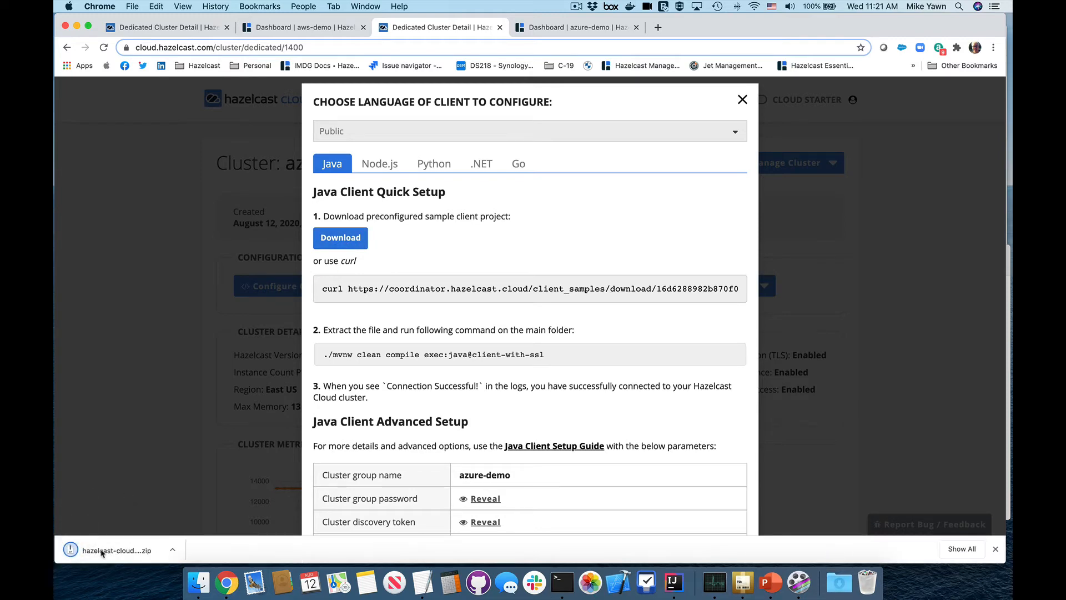
Move hazelcast-cloud-java-sample-client-azure-demo-public.zip from Downloads to the Clients folder, extract it there and show the folder as a list
left_click(77, 27)
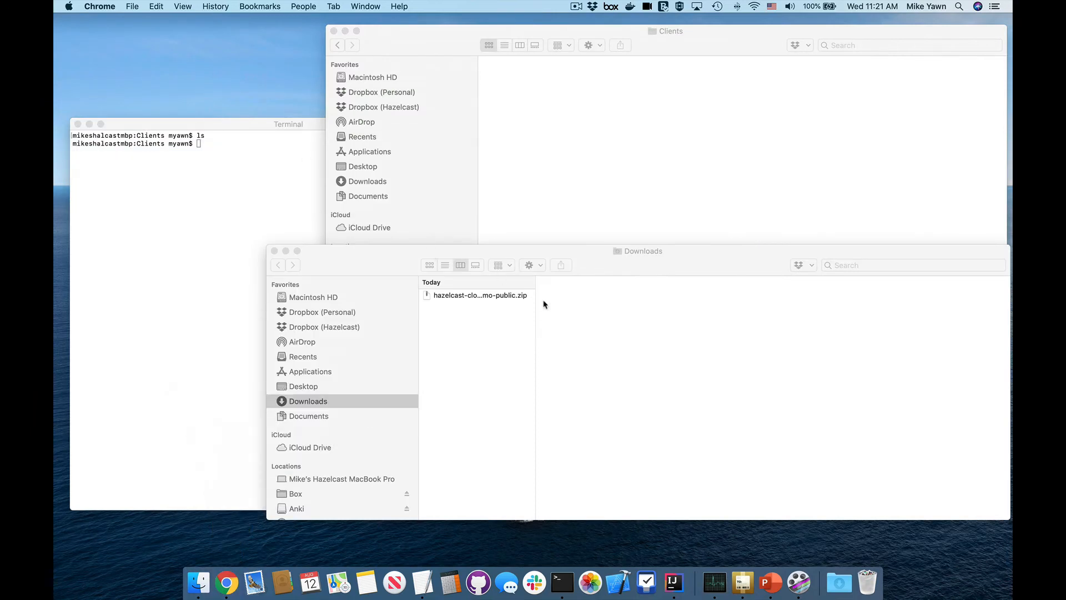
left_click(460, 298)
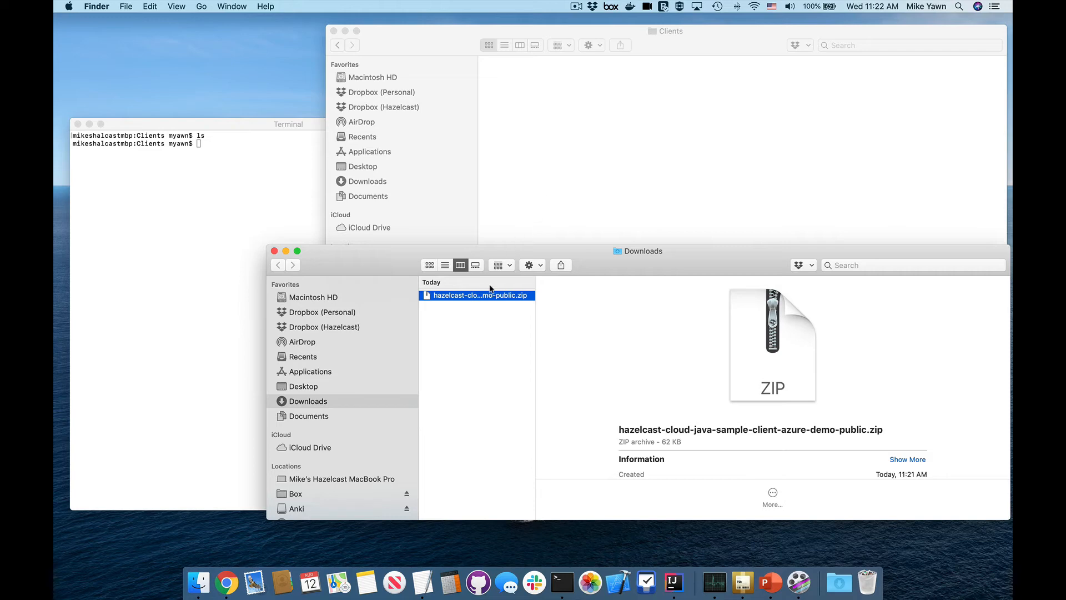
left_click(555, 220)
left_click(497, 354)
left_click_drag(469, 296, 591, 142)
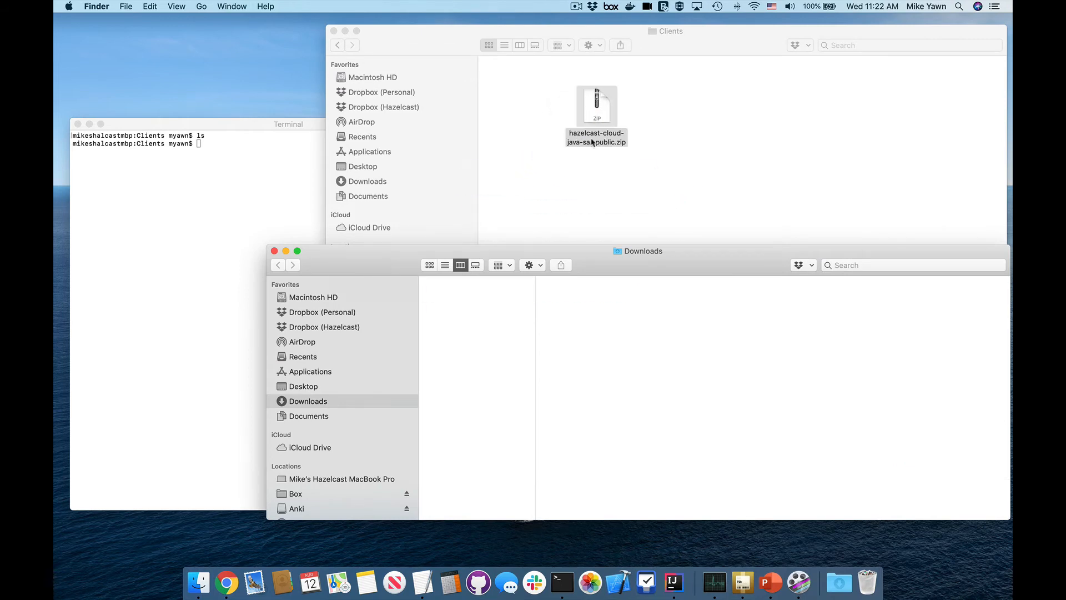
double_click(589, 119)
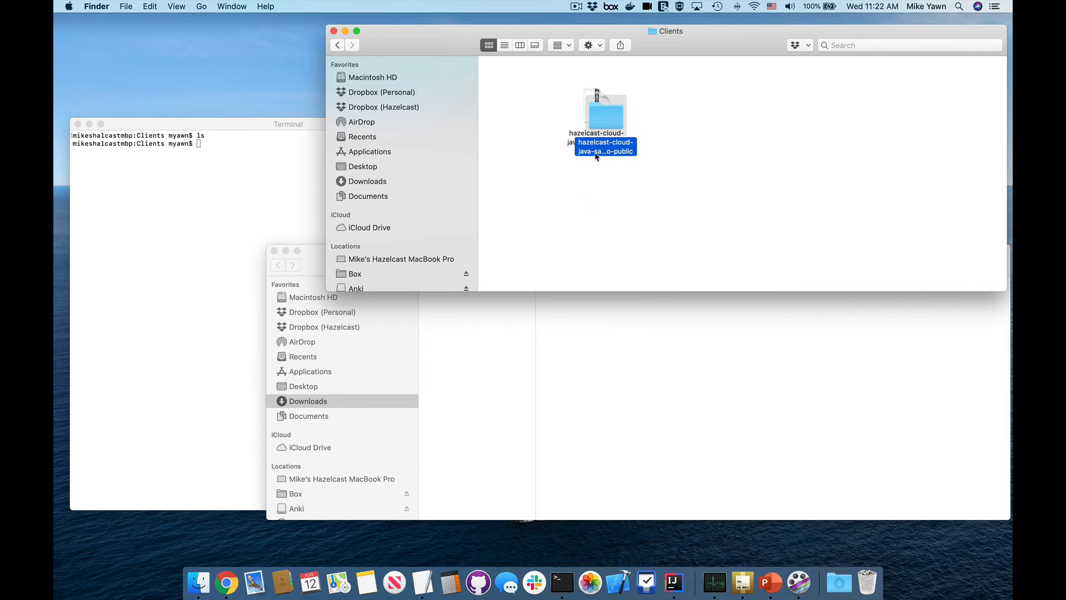
left_click(504, 46)
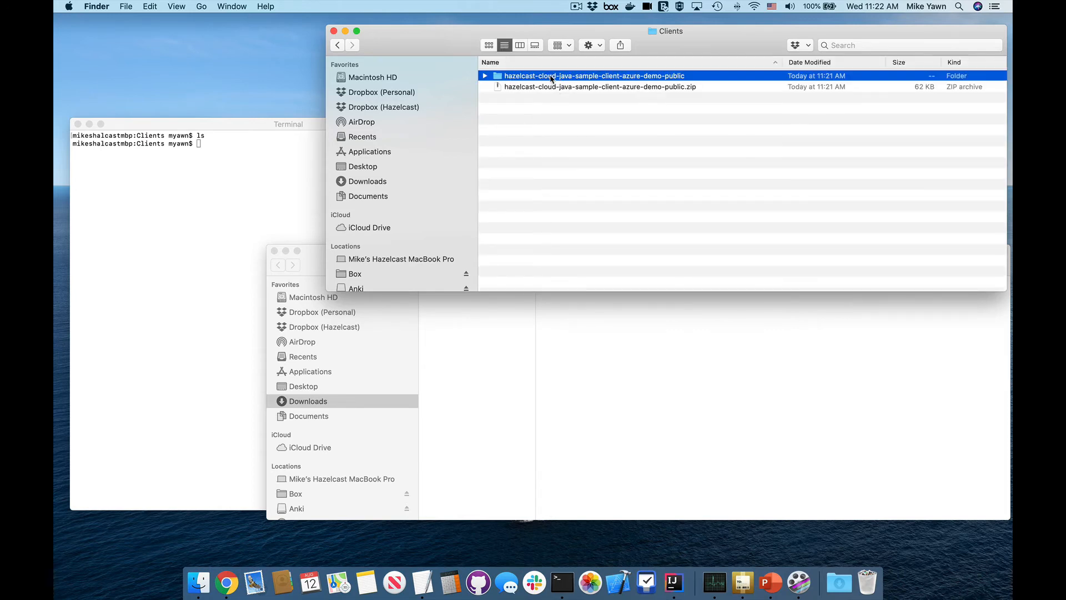
In Terminal, list the Clients folder, change into hazelcast-cloud-java-sample-client-azure-demo-public and list its contents
left_click(208, 191)
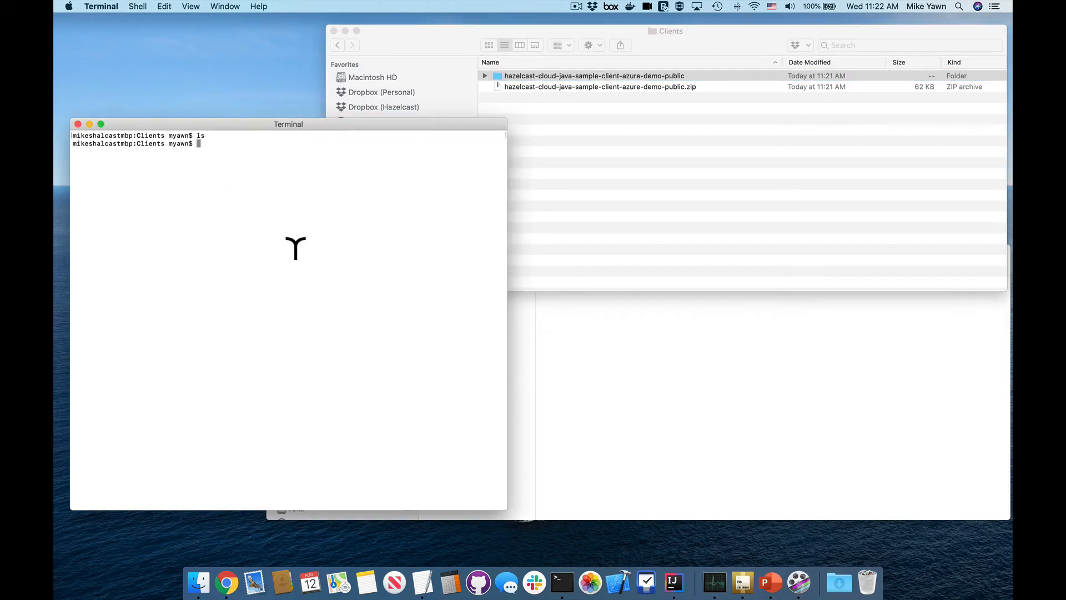
type("ls")
key("Return")
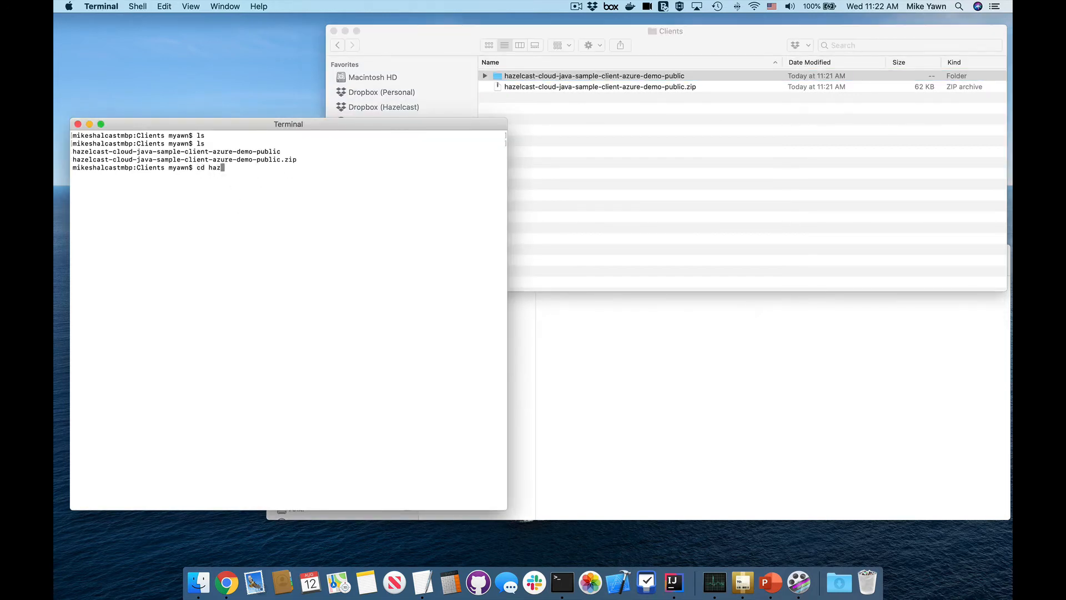
type("cd haz")
key("Tab")
key("Return")
type("ls")
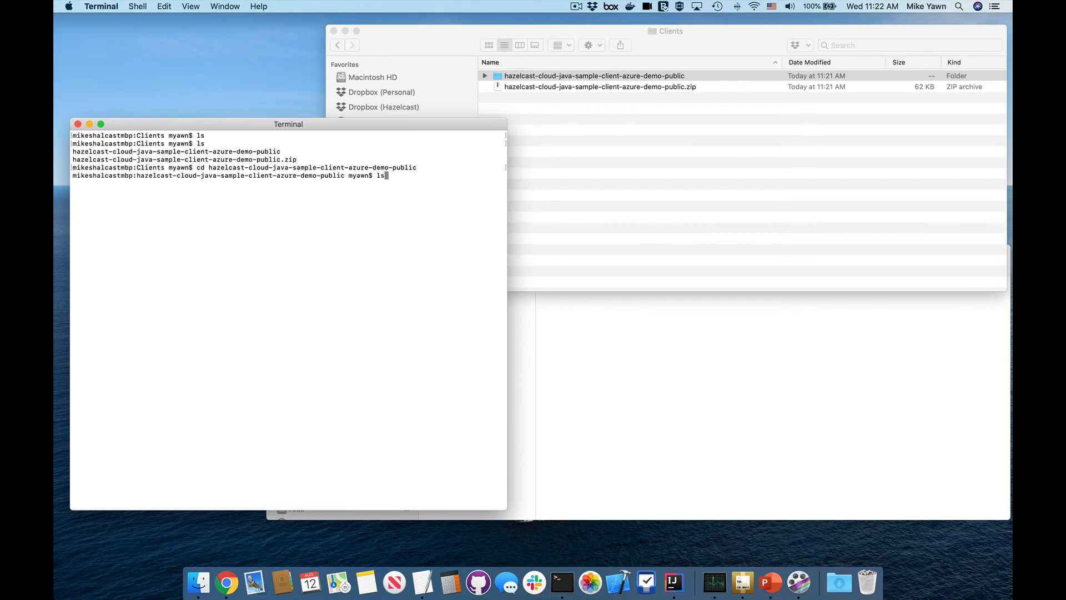
key("Return")
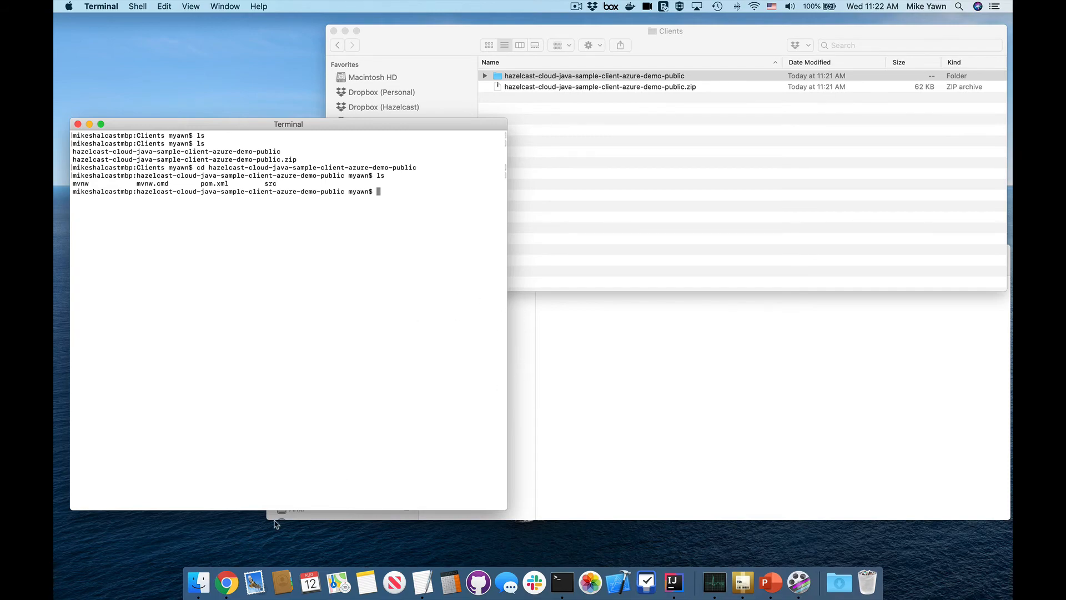
Switch to the azure-demo cluster page in Chrome and copy the Java client command ./mvnw clean compile exec:java@client-with-ssl
left_click(232, 580)
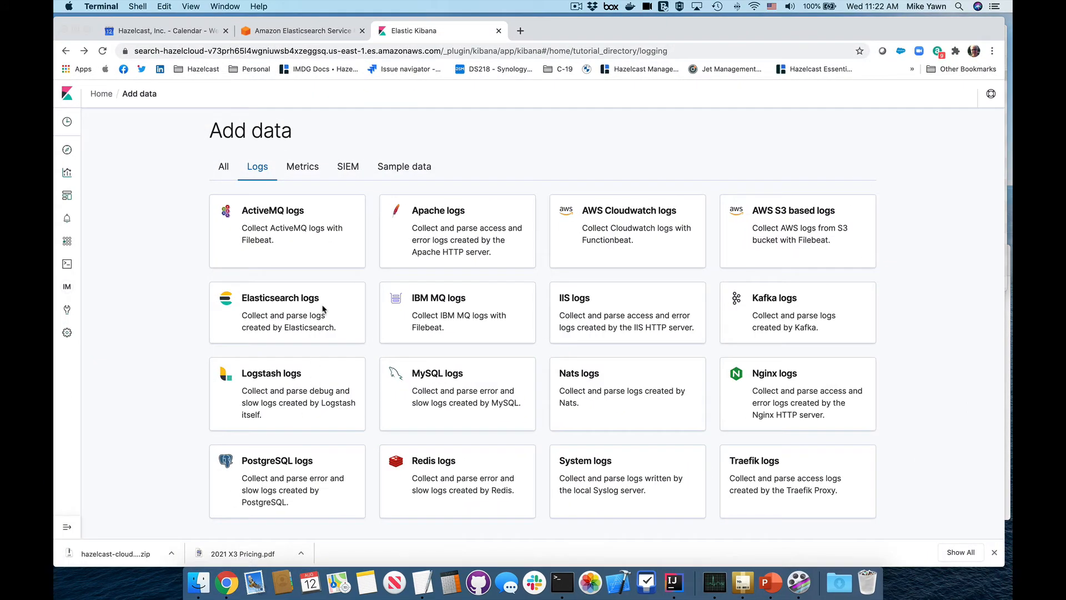
left_click(76, 28)
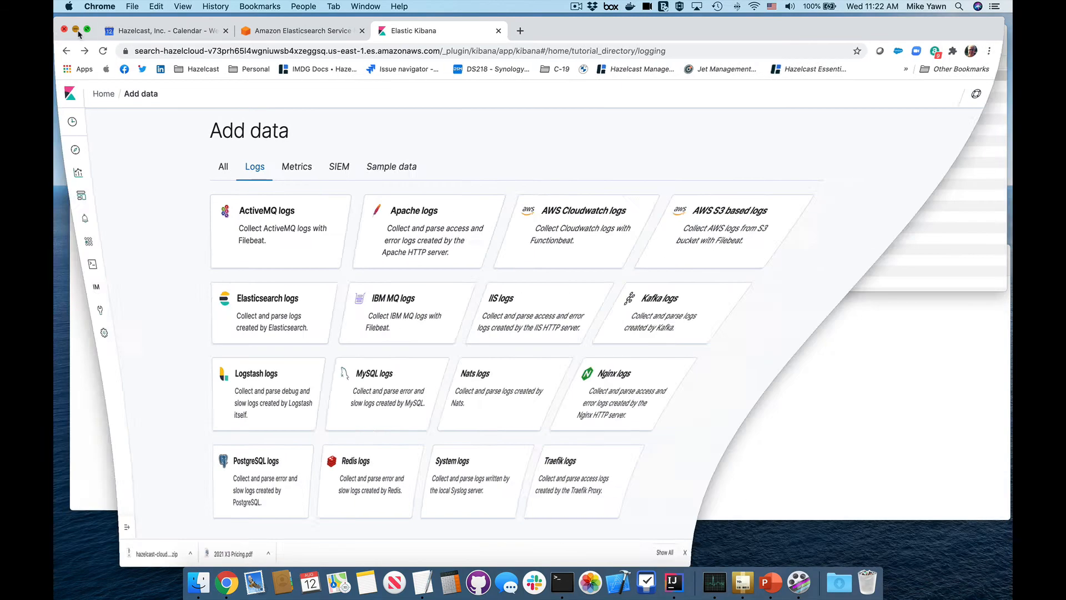
right_click(225, 581)
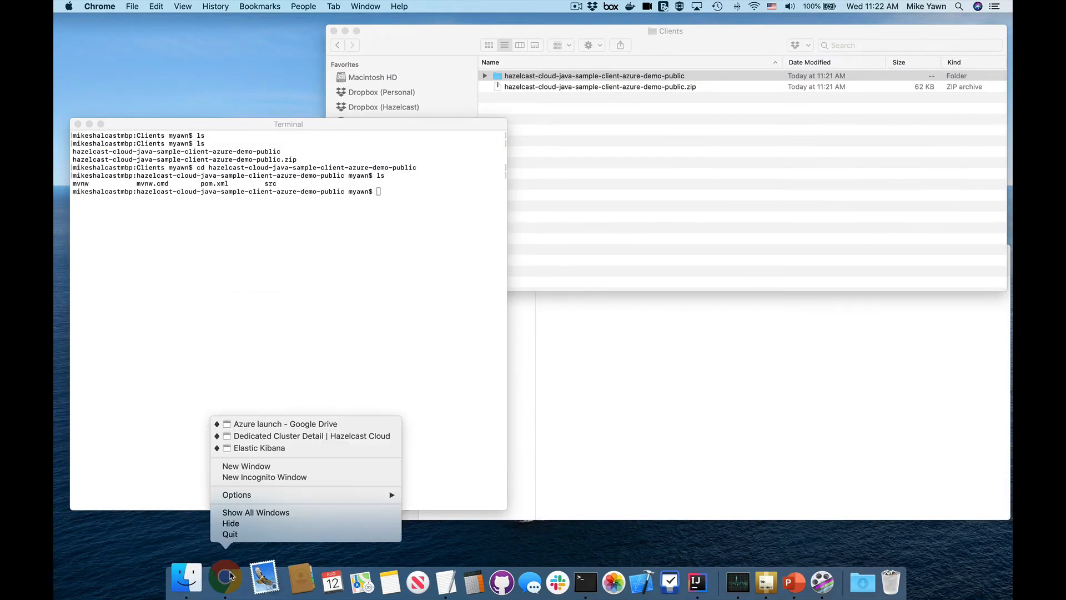
left_click(288, 436)
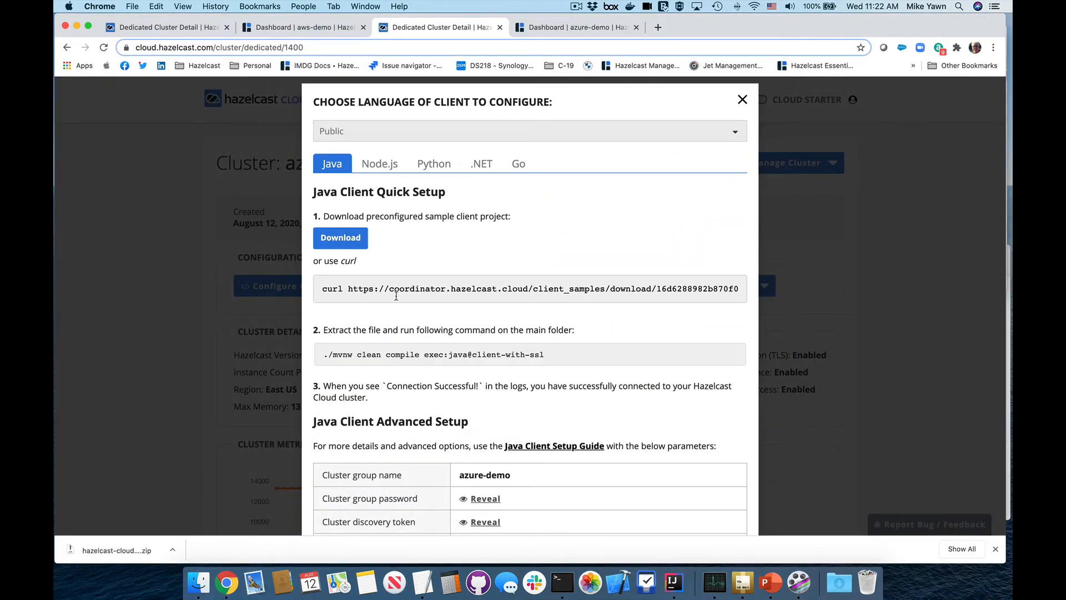
triple_click(408, 352)
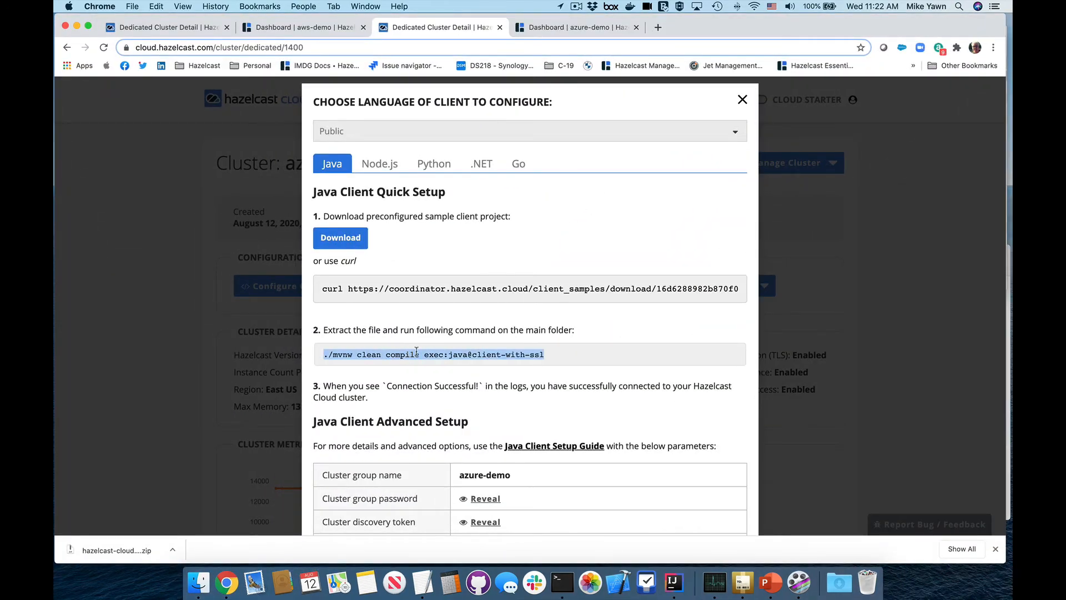
right_click(430, 356)
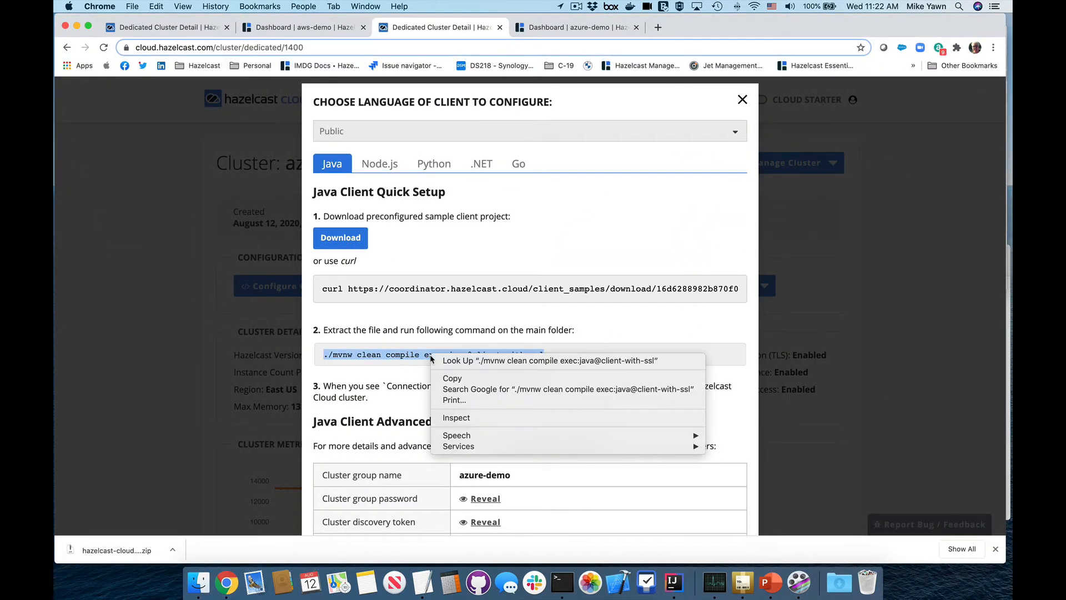
left_click(447, 379)
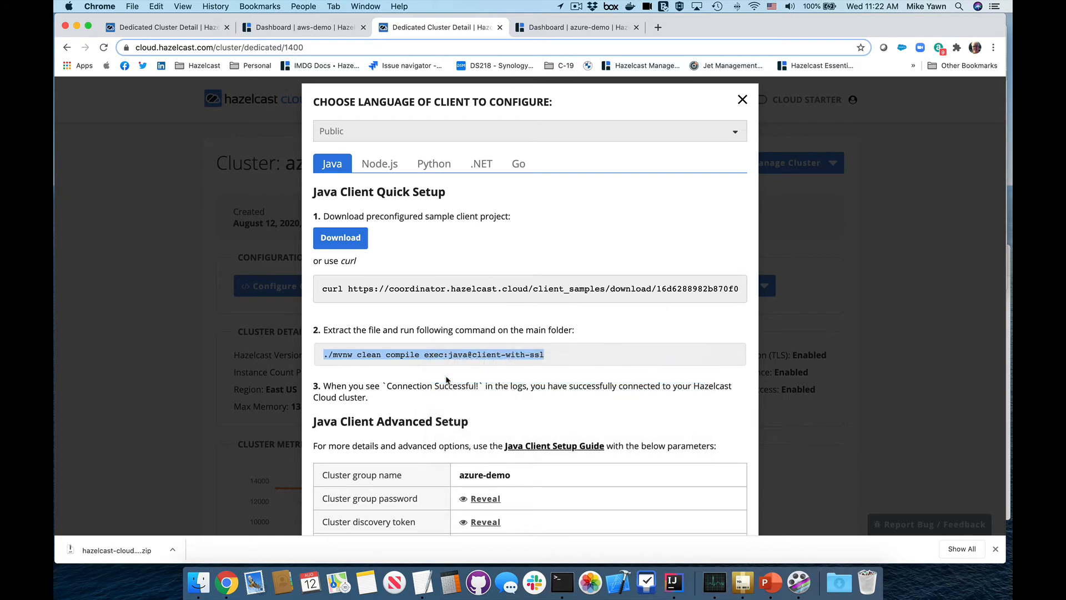
Run the copied Maven command in the sample client folder in Terminal and examine the cluster member entry in its output
left_click(76, 26)
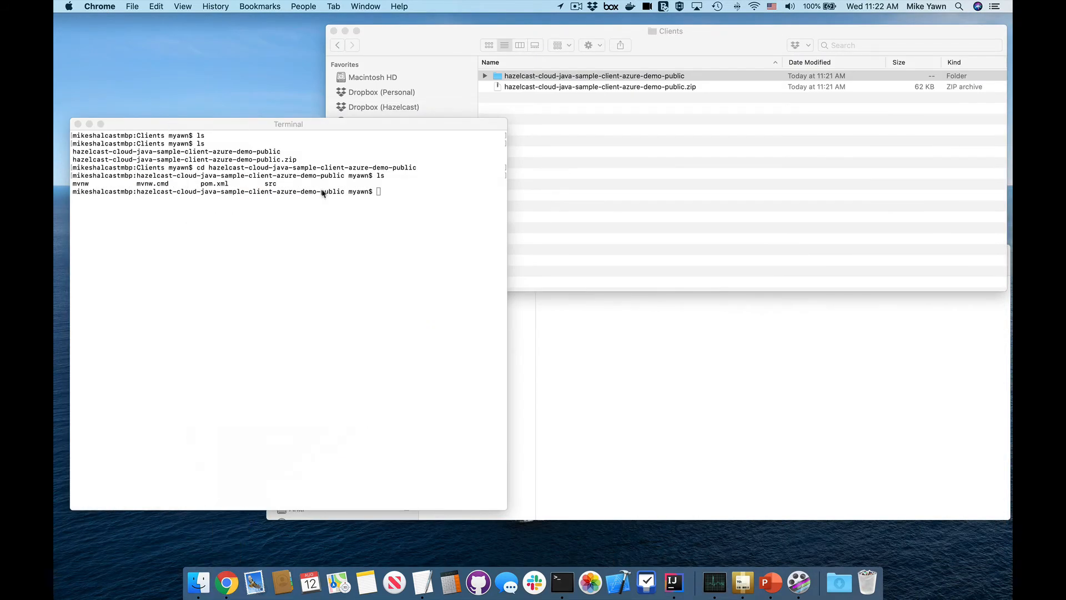
right_click(392, 197)
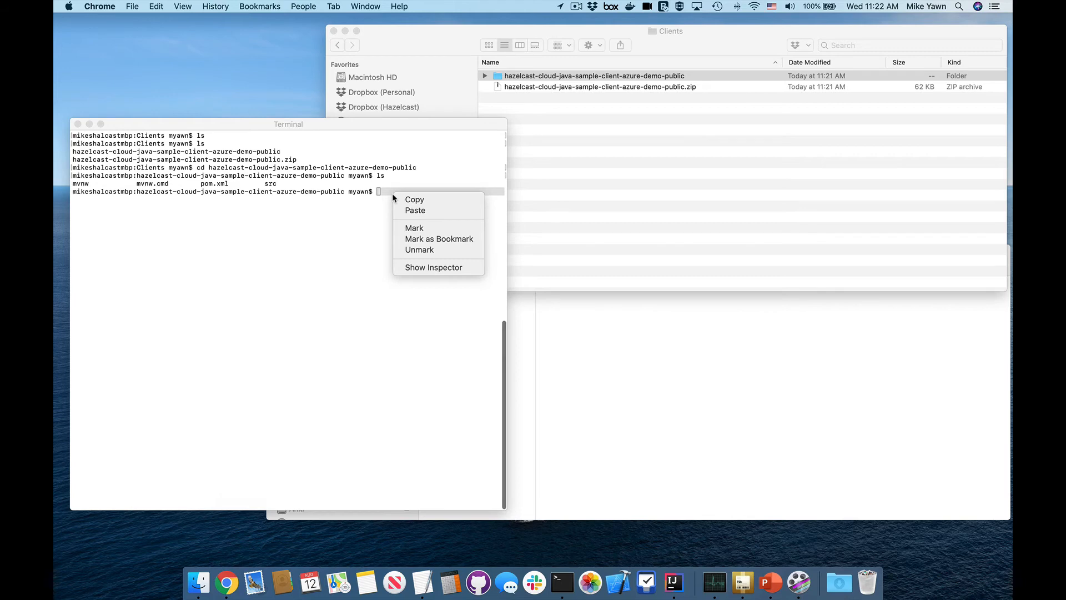
left_click(415, 211)
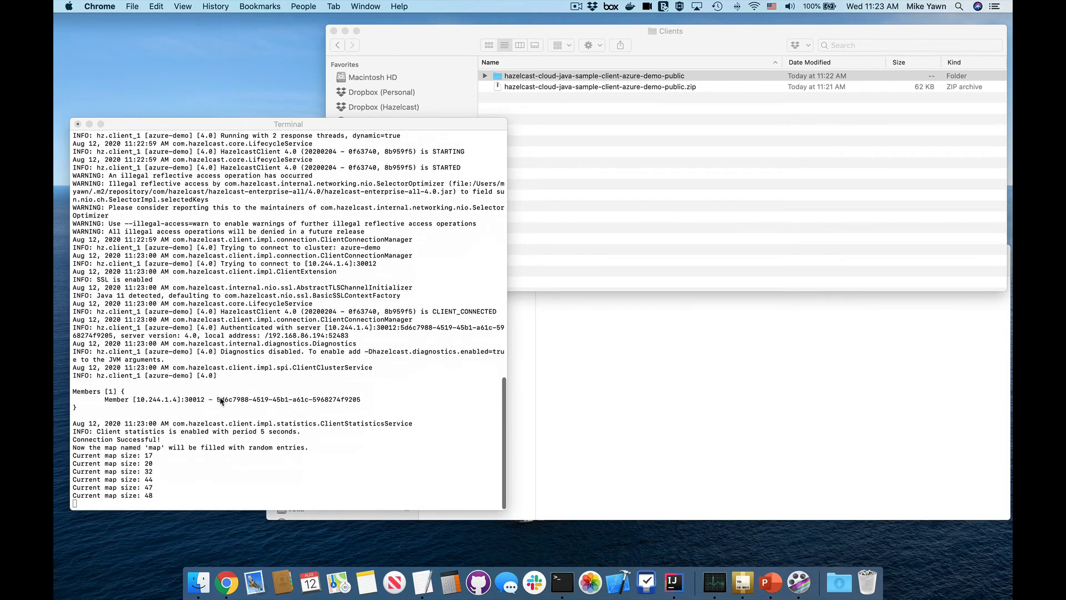
left_click(91, 398)
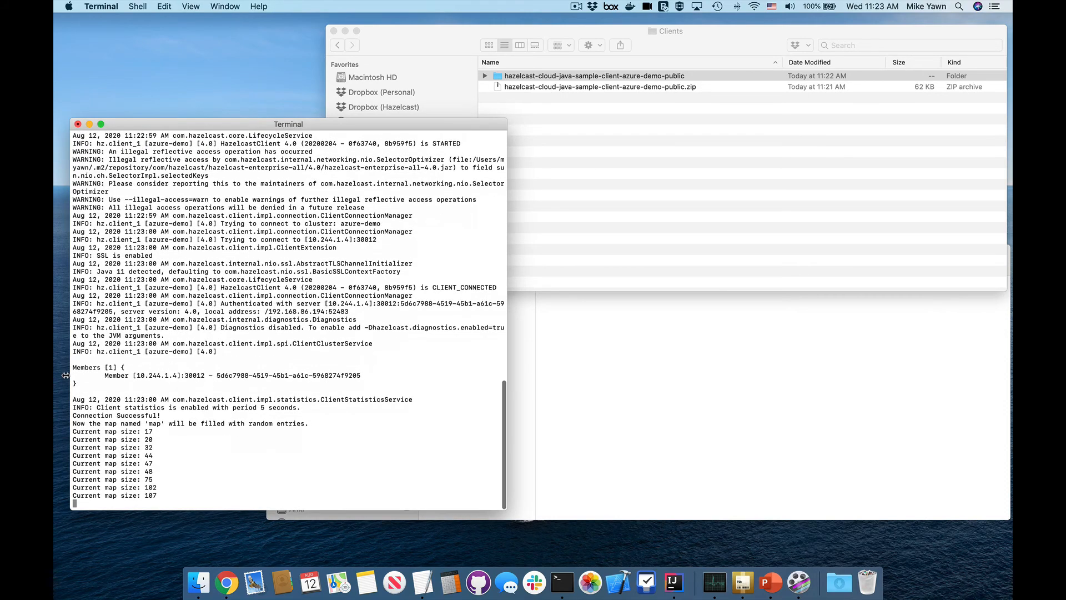
left_click_drag(80, 377, 64, 356)
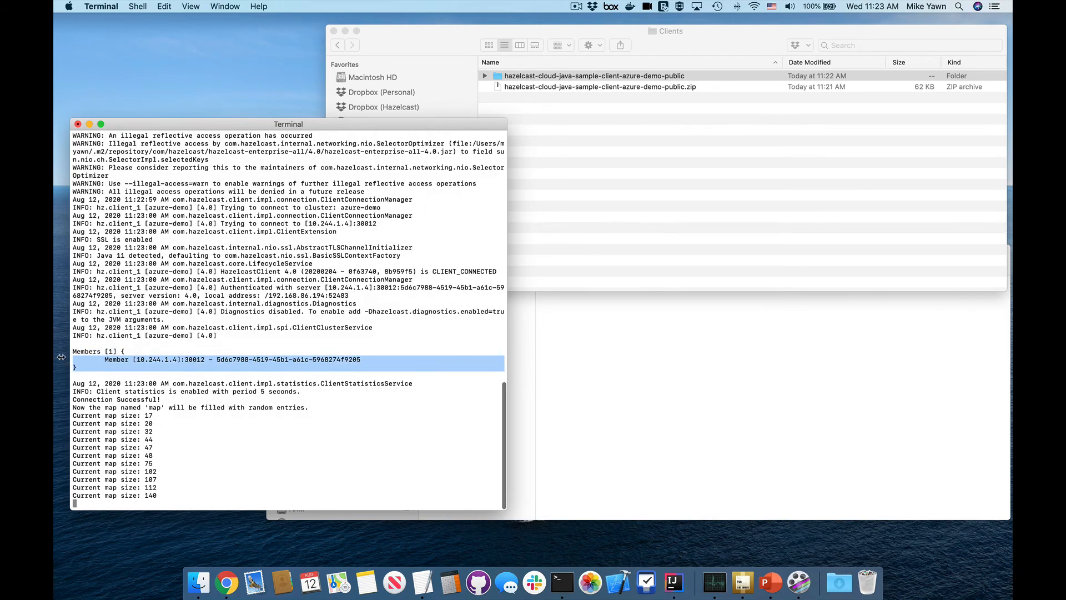
left_click(124, 428)
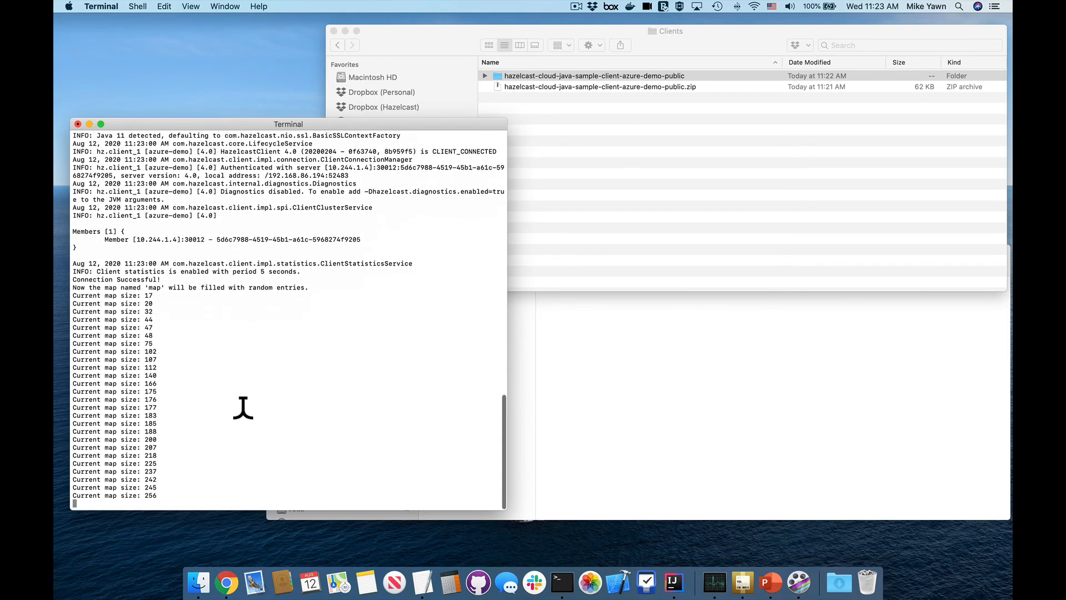
Return to the azure-demo cluster page, close the client setup instructions and review the client count and map metrics
right_click(227, 581)
left_click(311, 436)
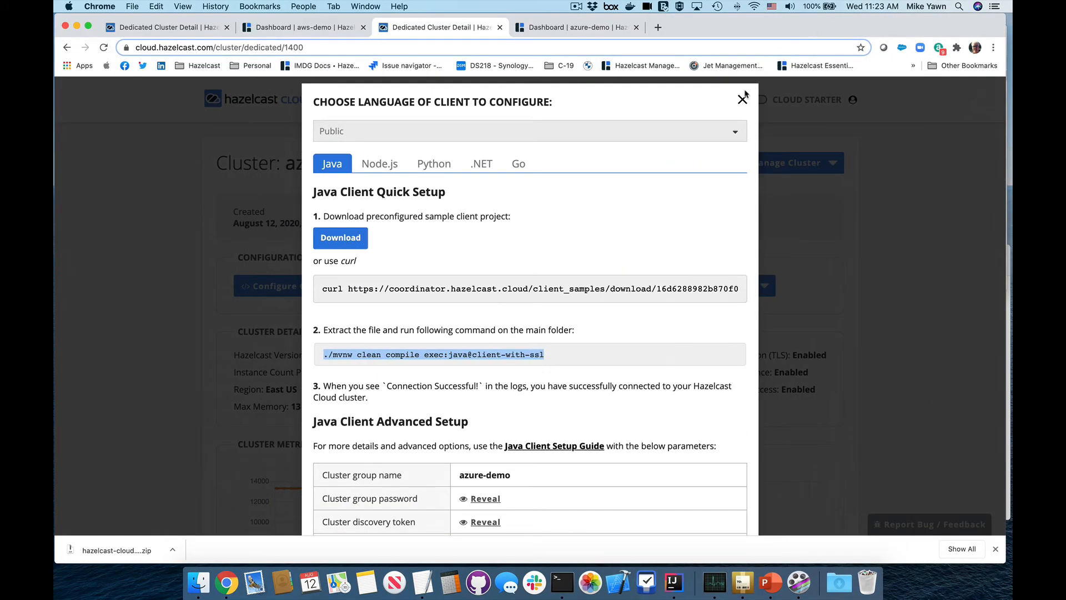
left_click(743, 98)
scroll(582, 360, "down", 3)
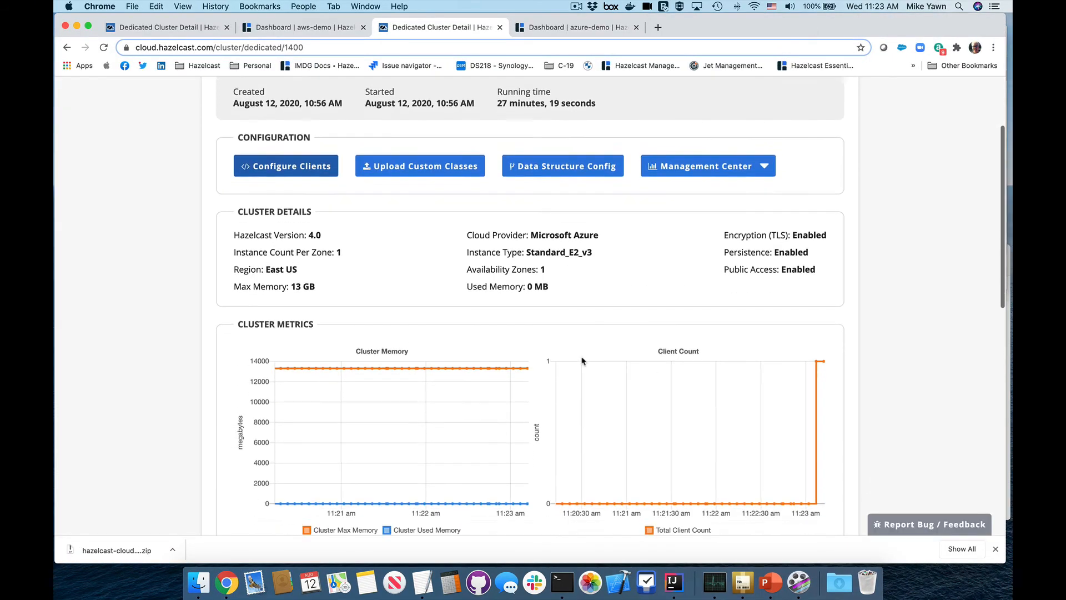
scroll(582, 361, "down", 6)
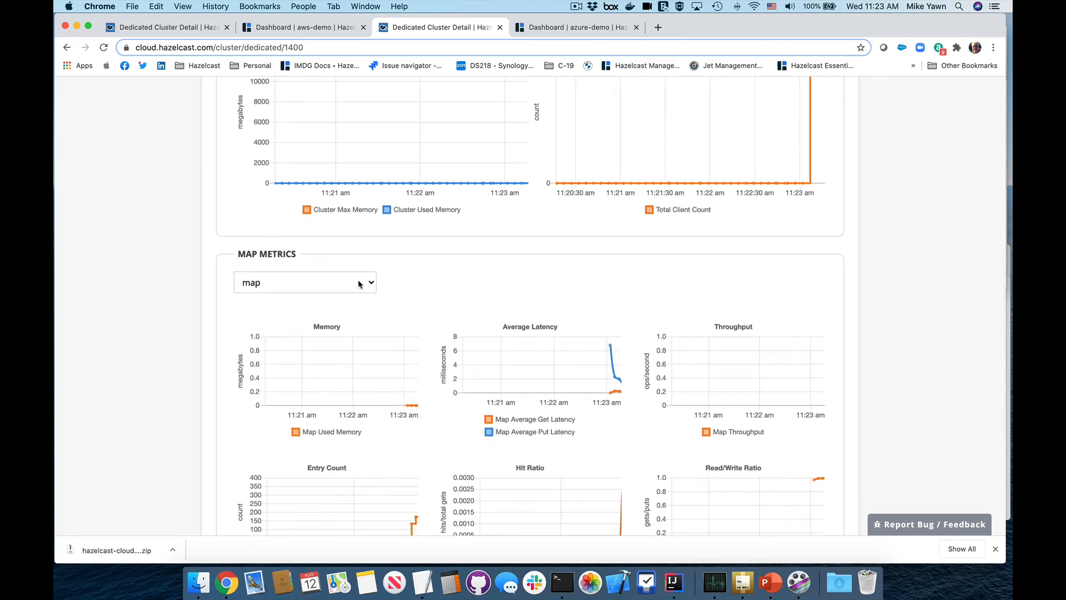
scroll(362, 302, "down", 3)
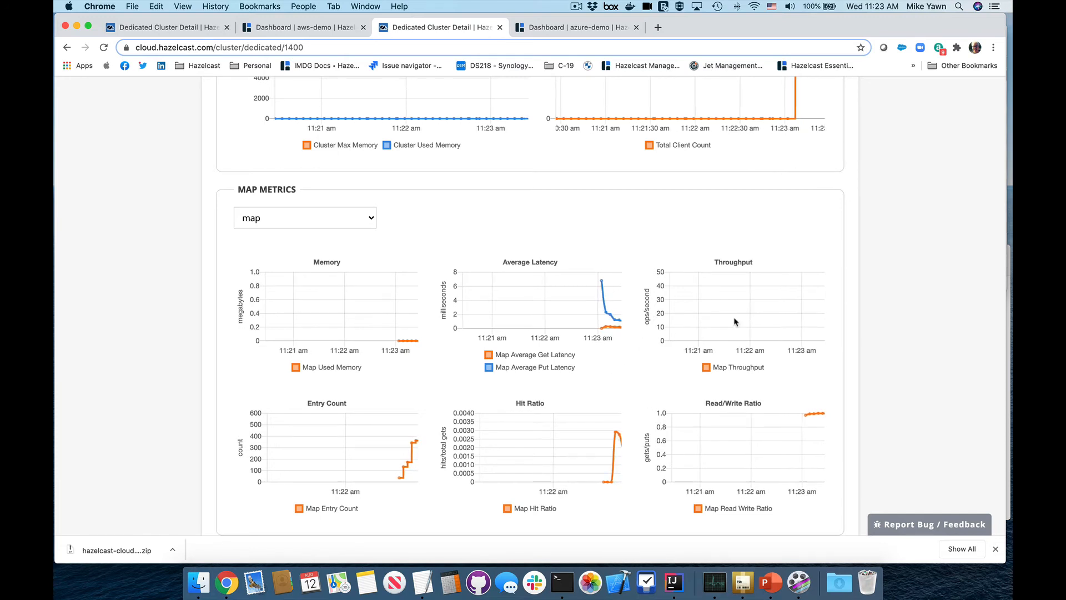
Open the aws-demo cluster page and review its map metrics, including the entry count chart
left_click(150, 32)
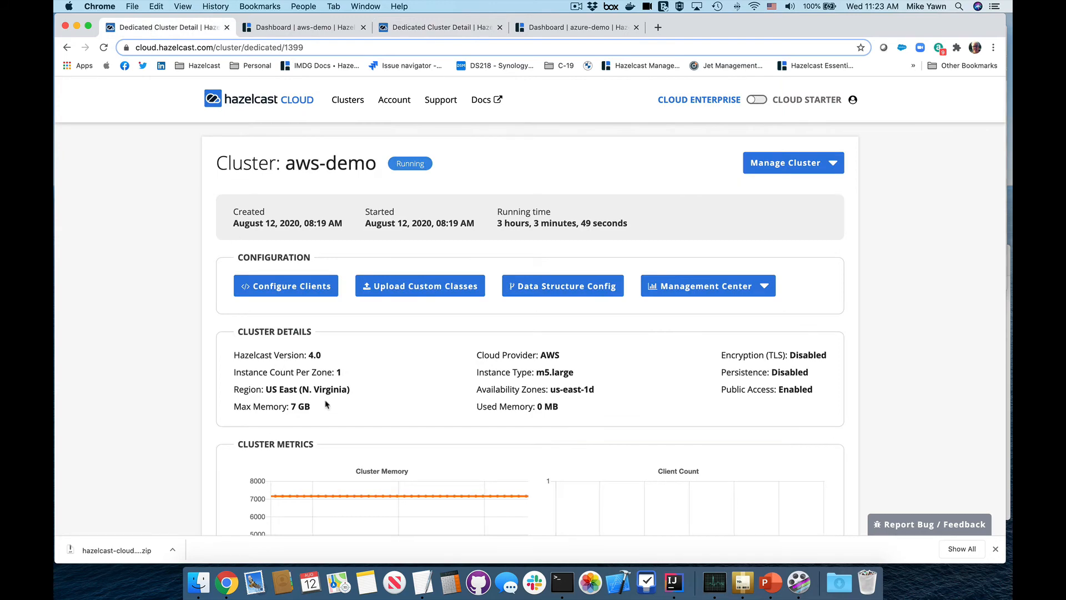
scroll(327, 404, "down", 10)
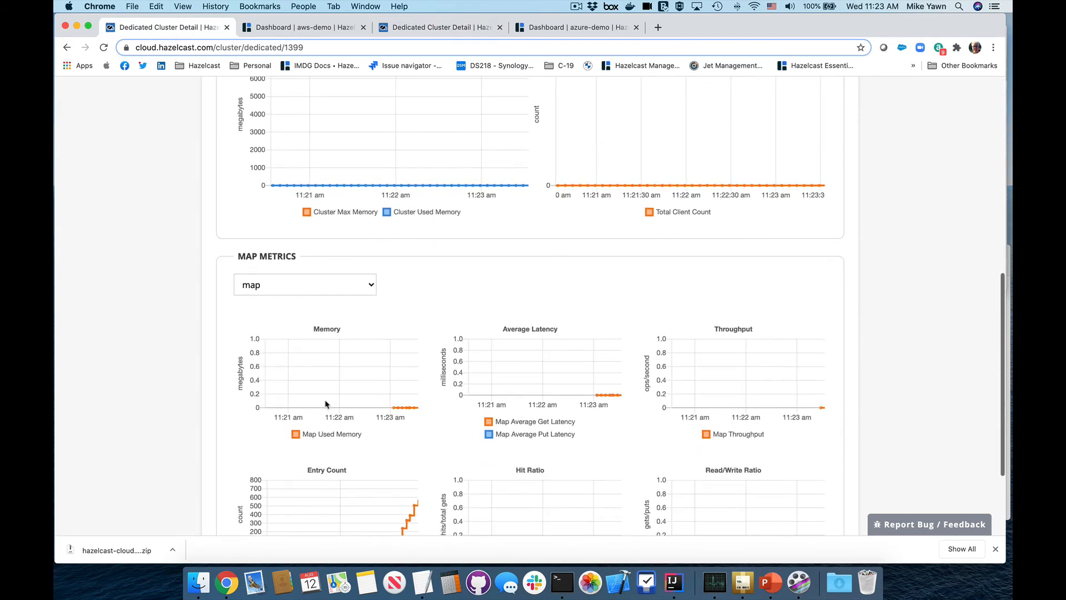
scroll(327, 404, "down", 5)
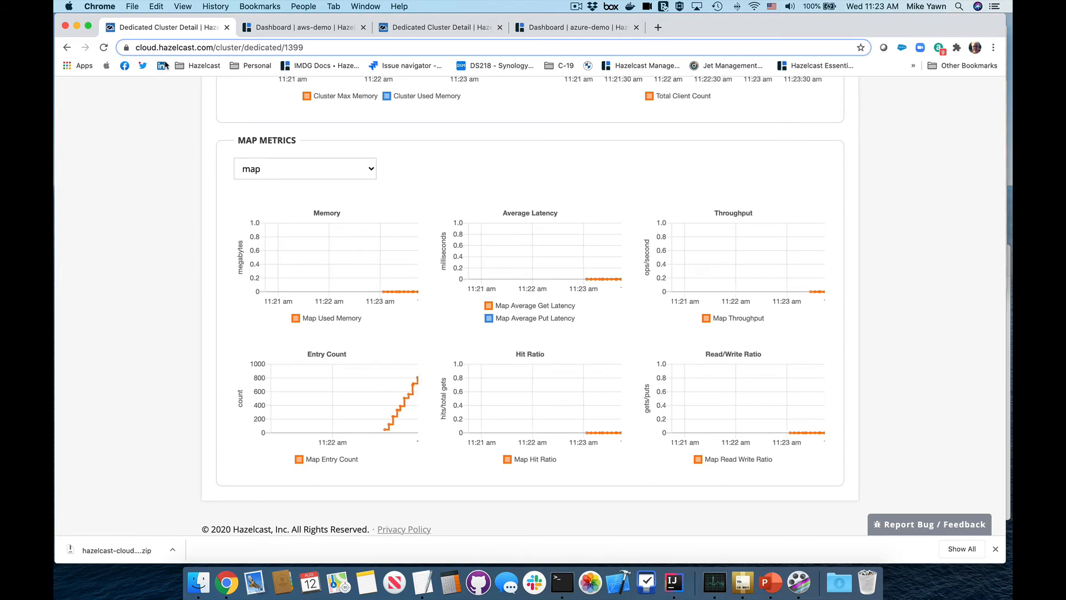
Move the browser window aside to reach Terminal and stop the running Java sample client
left_click_drag(724, 29, 809, 31)
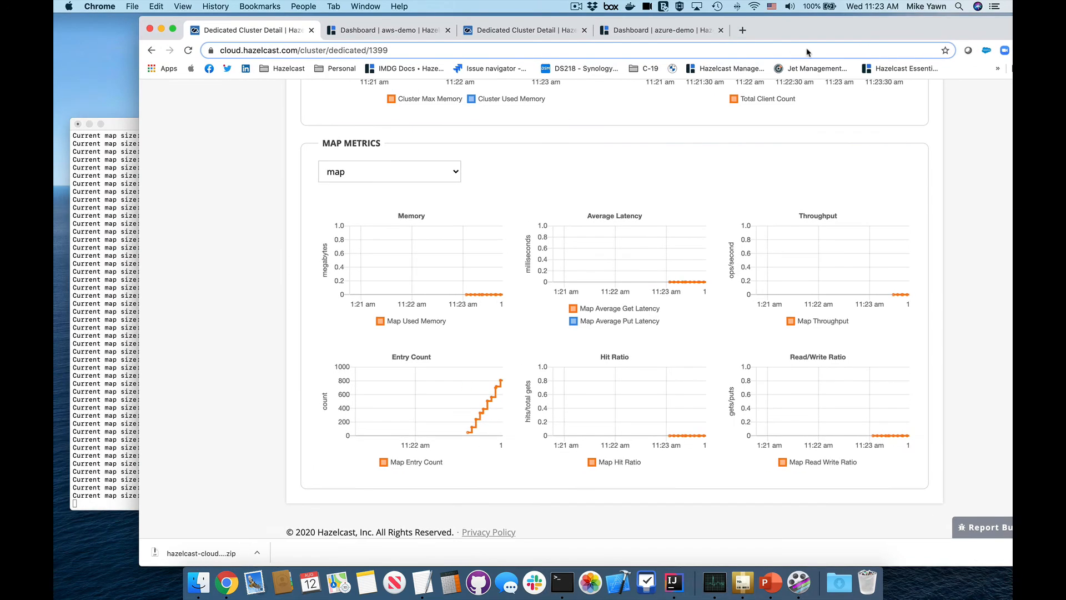
left_click(127, 289)
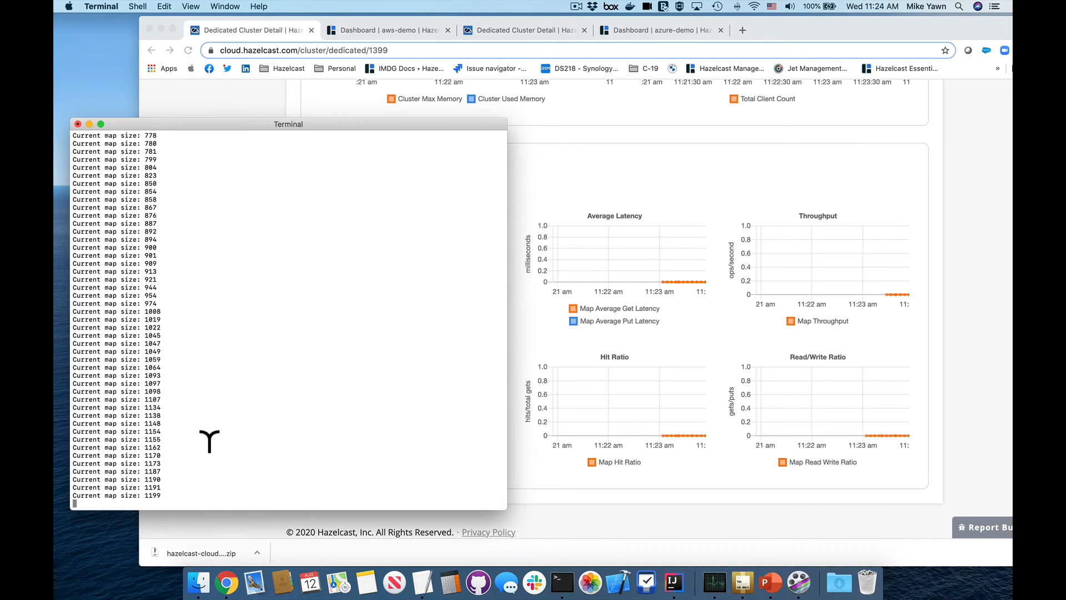
key("ctrl+c")
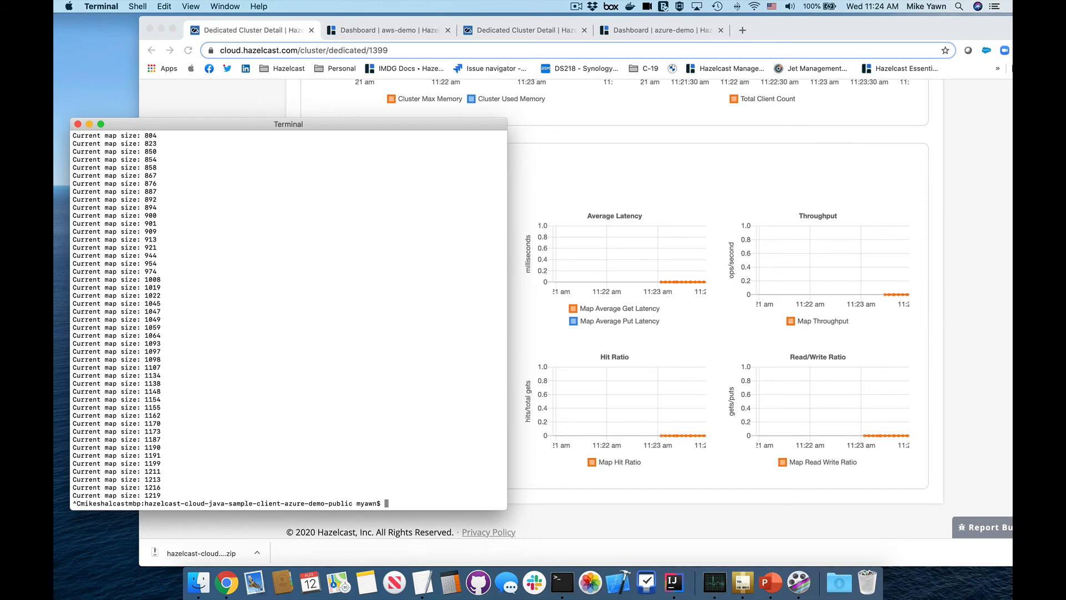
key("Return")
key("Return")
key("Return")
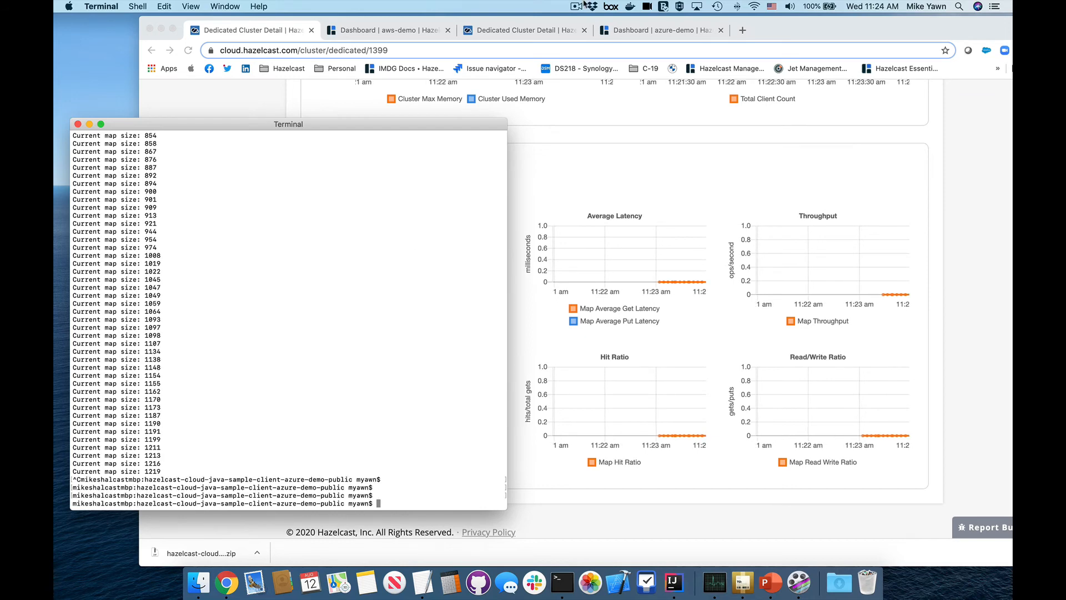
Recheck the azure-demo cluster metrics, then examine the detailed statistics of the map named map in its Management Center
left_click(539, 30)
scroll(526, 298, "up", 3)
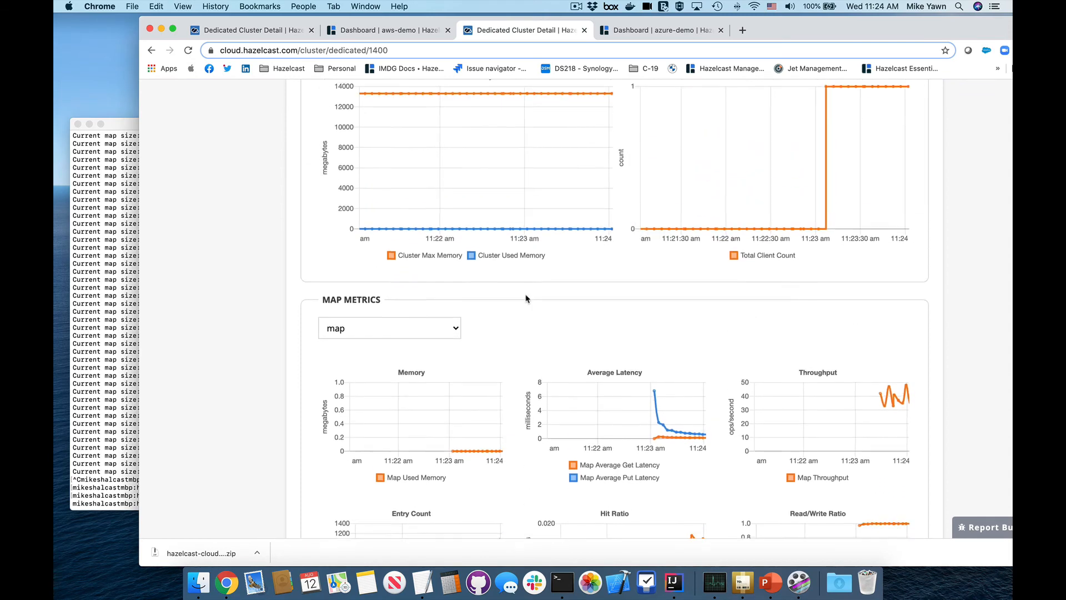
scroll(527, 298, "up", 2)
left_click(661, 30)
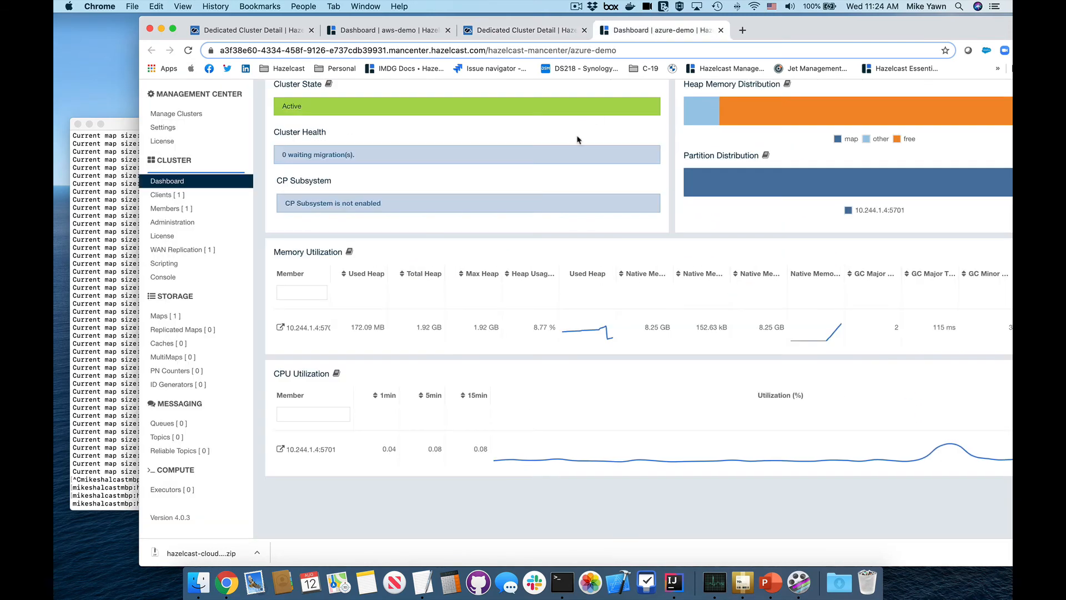
left_click(162, 318)
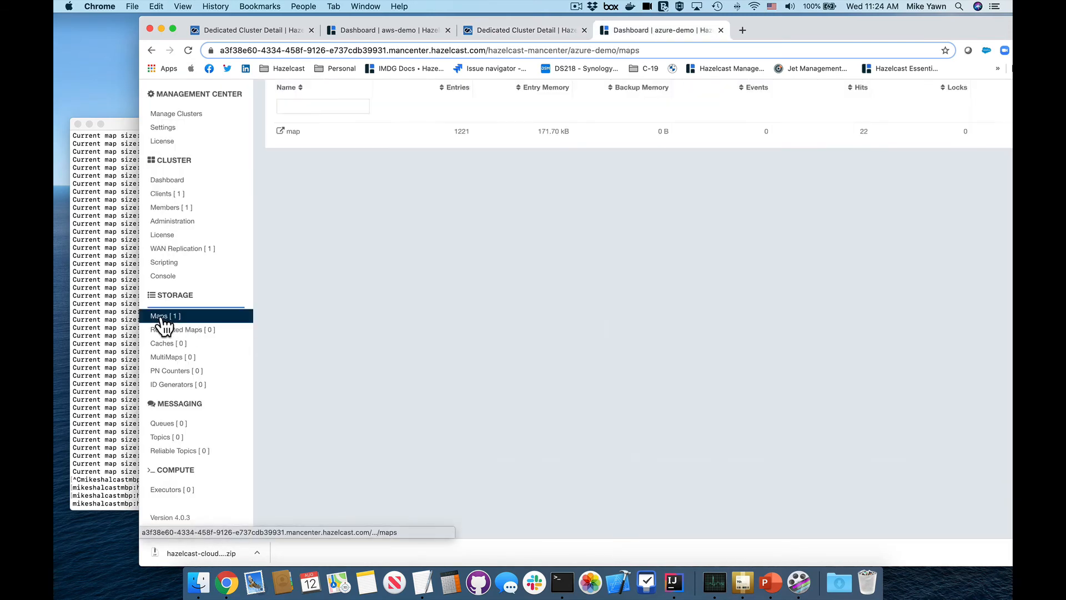
left_click(293, 131)
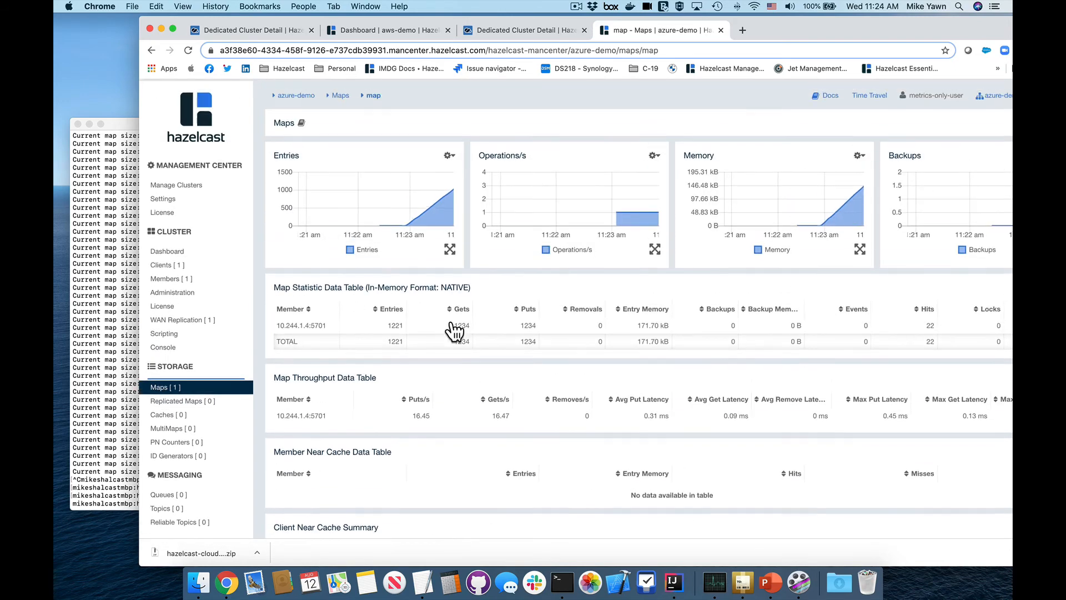
scroll(451, 321, "down", 2)
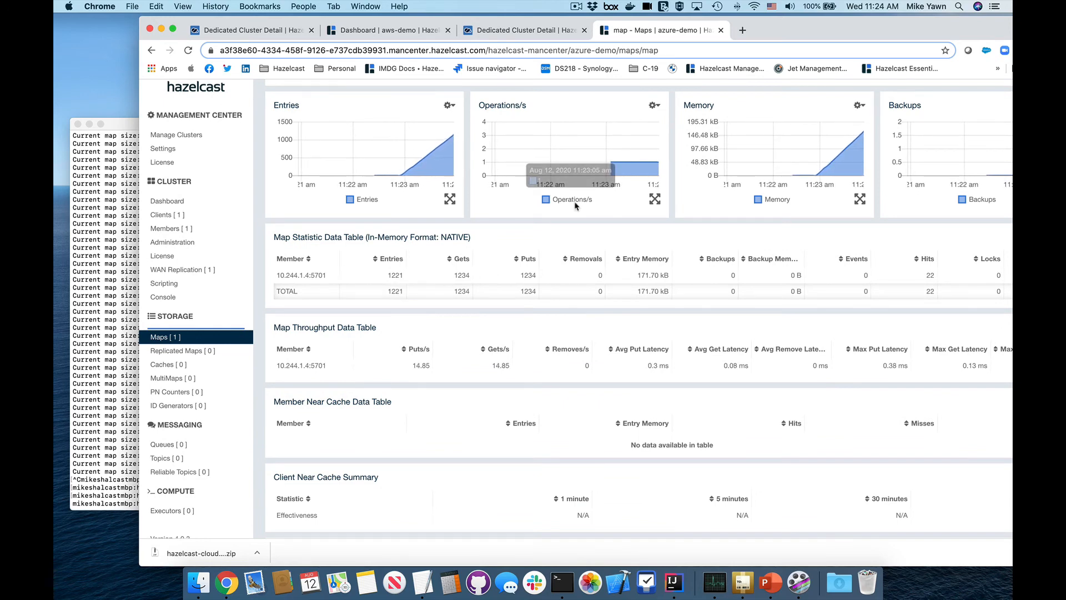
Show the list of maps in the aws-demo Management Center to check the replicated entries
left_click(361, 34)
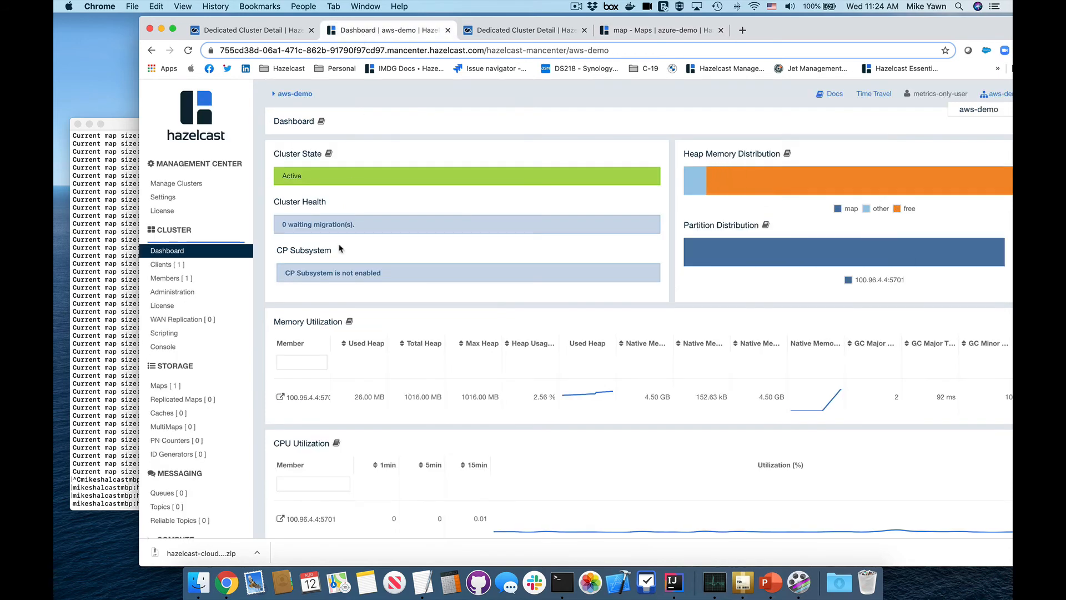
left_click(166, 387)
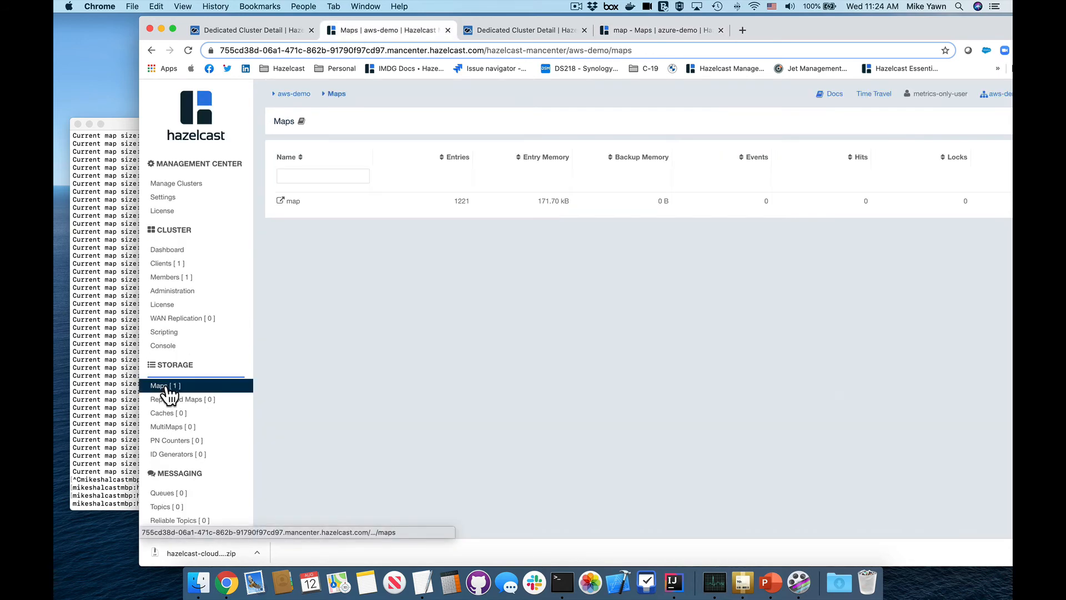
Open the detailed statistics of the map named map in the aws-demo Management Center and review them
left_click(294, 203)
scroll(444, 433, "down", 1)
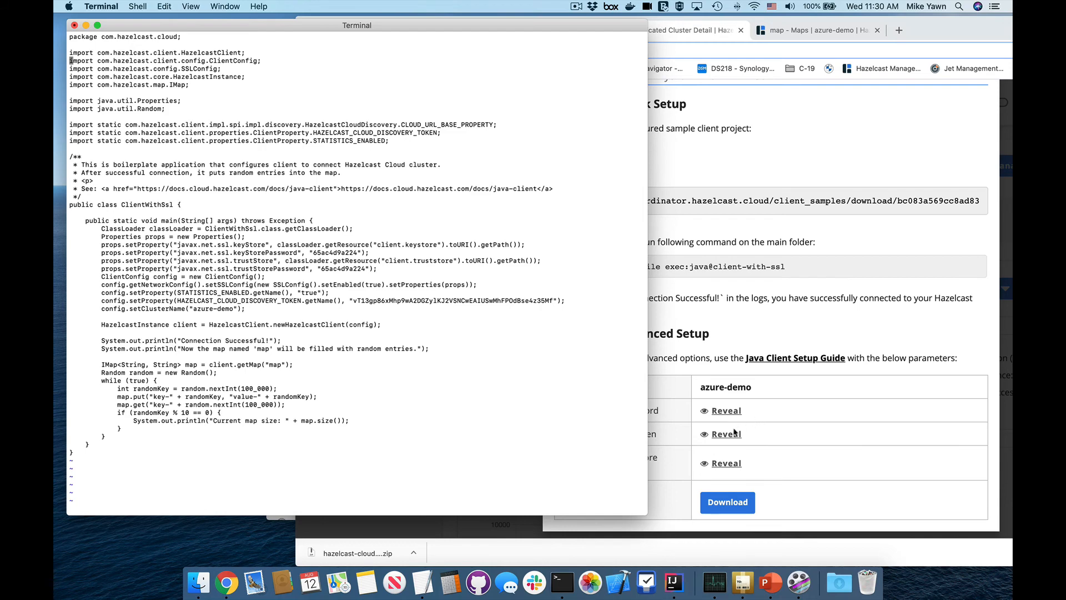
Reveal the azure-demo cluster discovery token in the Java client setup parameters and compare it with the ClientWithSsl source in Terminal
left_click(783, 432)
left_click(724, 434)
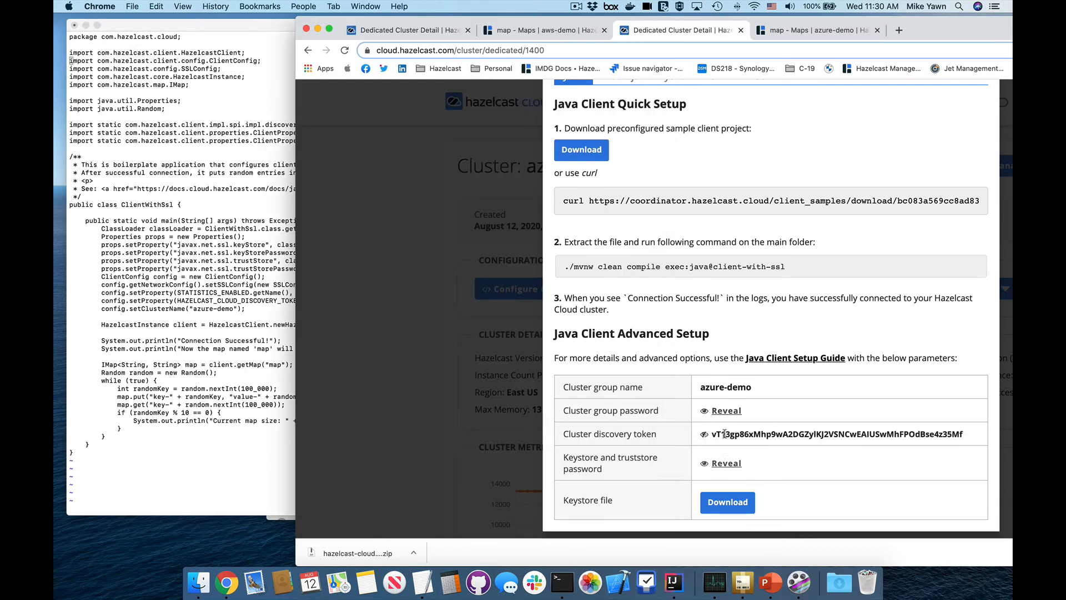
left_click(220, 310)
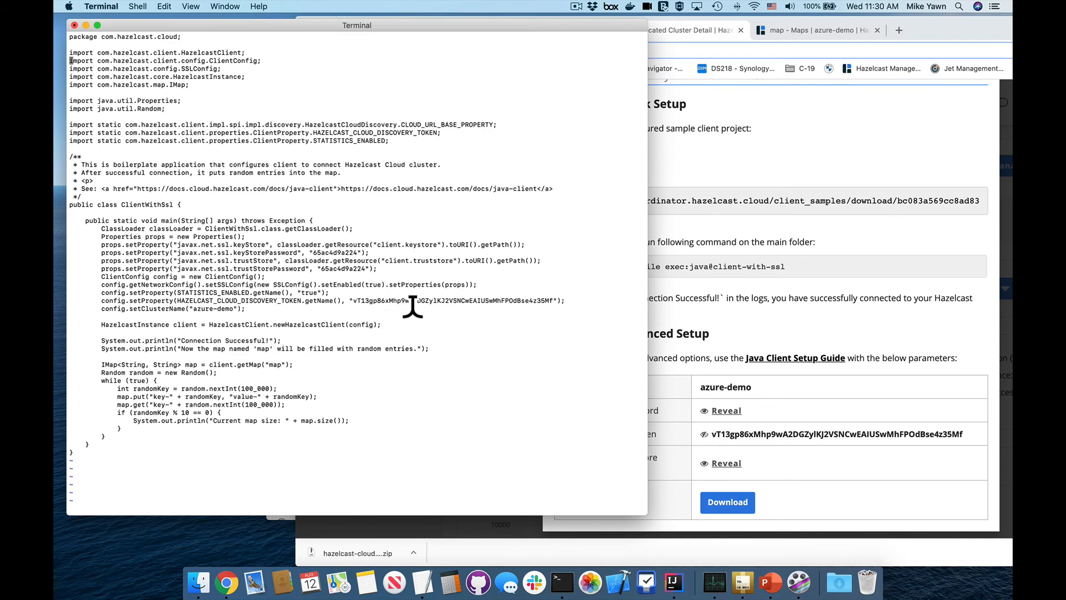
Reveal the azure-demo keystore and truststore password and check it against the SSL properties in the ClientWithSsl source in Terminal
left_click(792, 461)
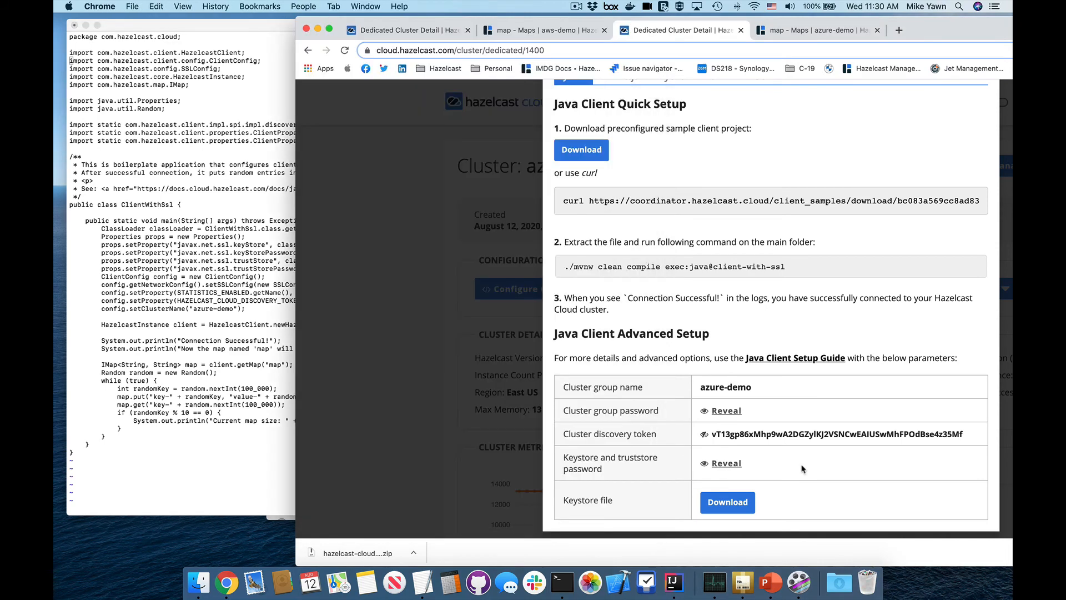
left_click(726, 463)
left_click(248, 319)
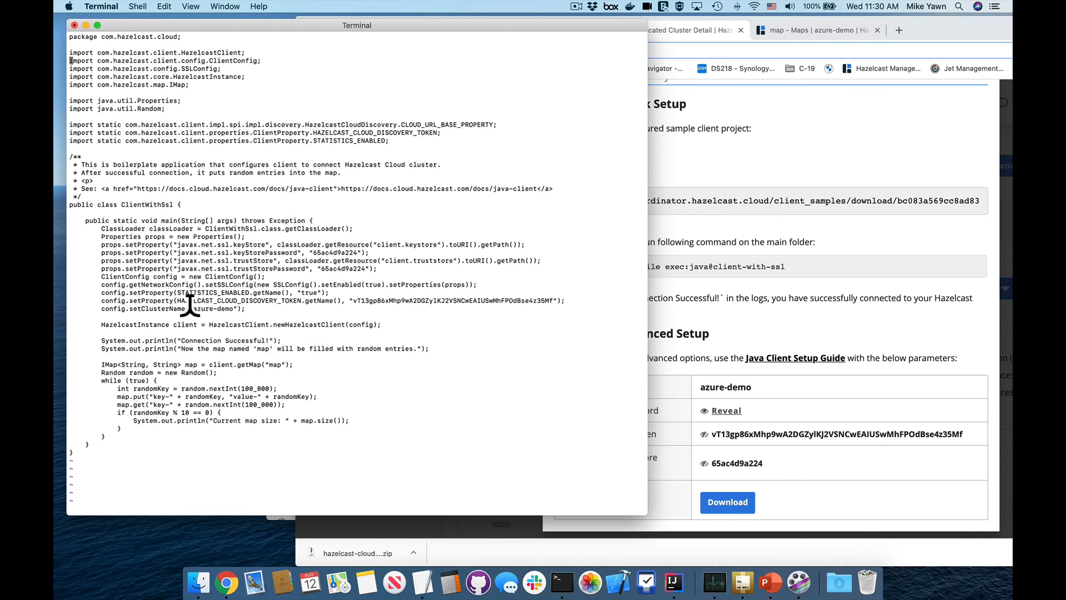
scroll(265, 391, "down", 4)
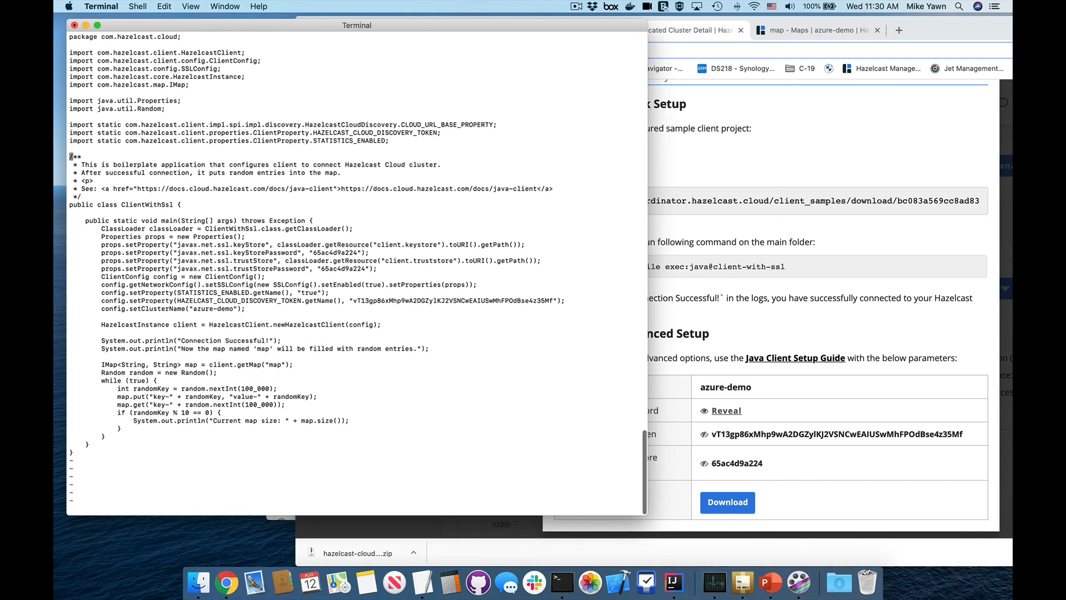